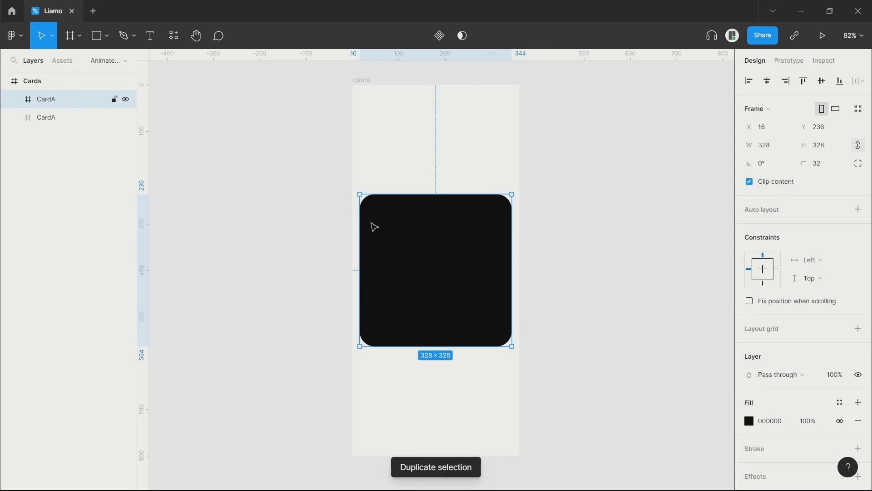
Move the duplicated CardA up to about Y 193 and set its layer opacity to 66%.
left_click_drag(414, 263, 413, 252)
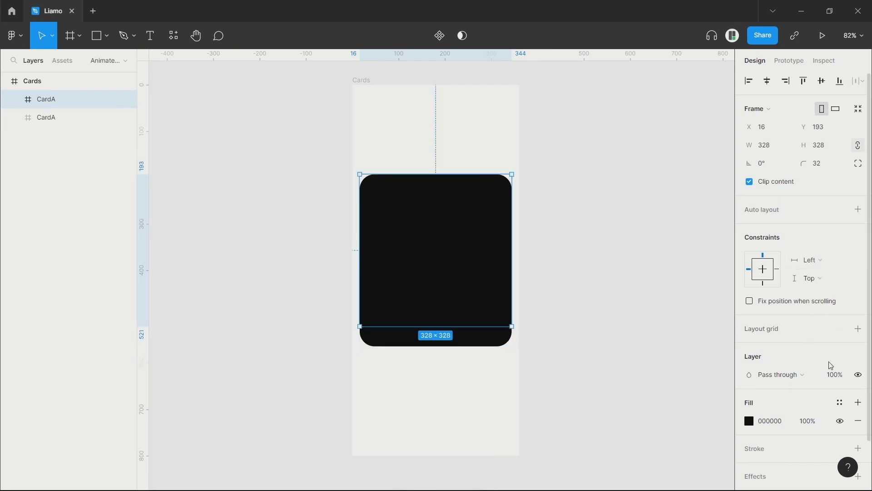
scroll(832, 345, "down", 1)
key("Return")
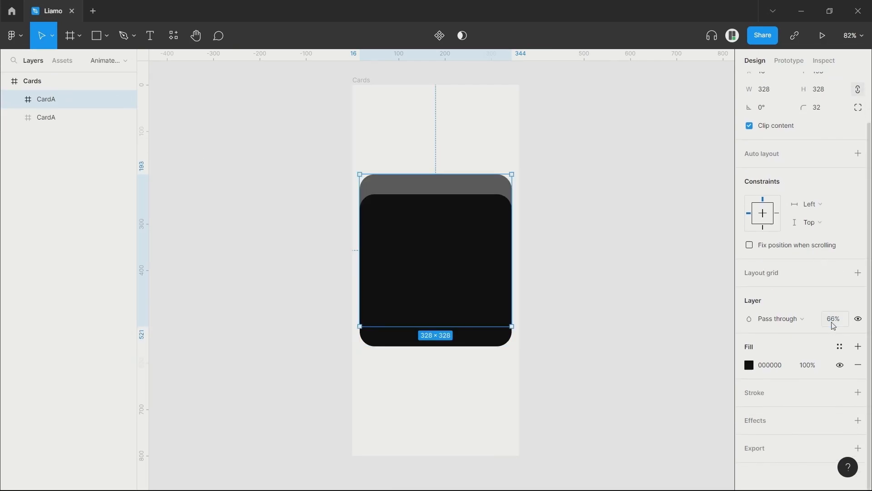
Reduce the duplicated card's proportionally locked width by 32 to make it 296 × 296.
scroll(756, 154, "up", 1)
left_click(778, 152)
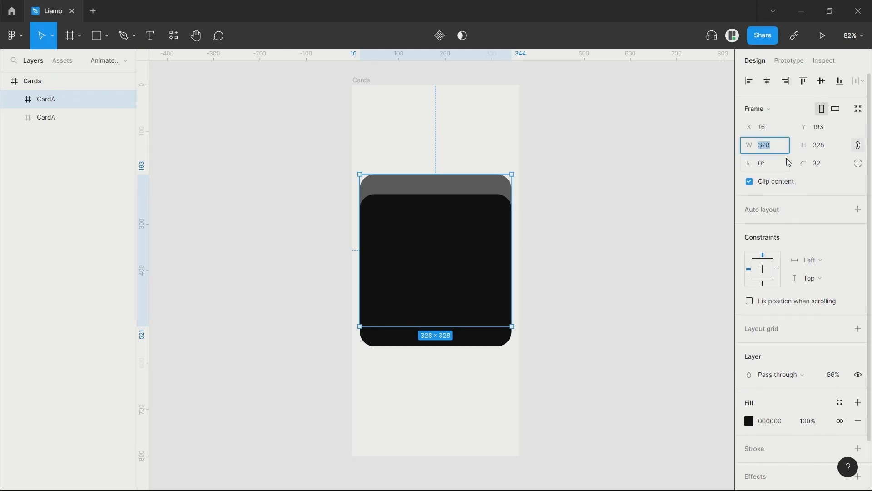
type("-32")
key("Return")
Centre the smaller card horizontally in the Cards frame at X 32, Y 208, and rename it CardB.
left_click_drag(431, 194, 438, 197)
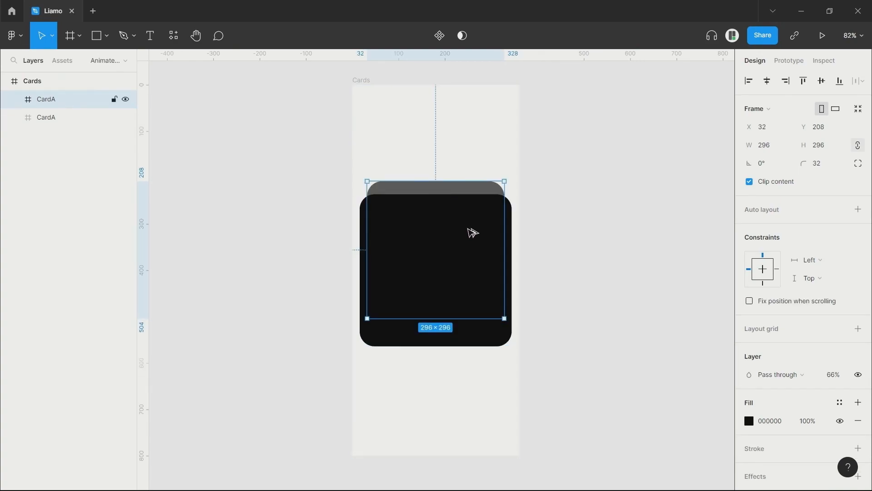
key("alt")
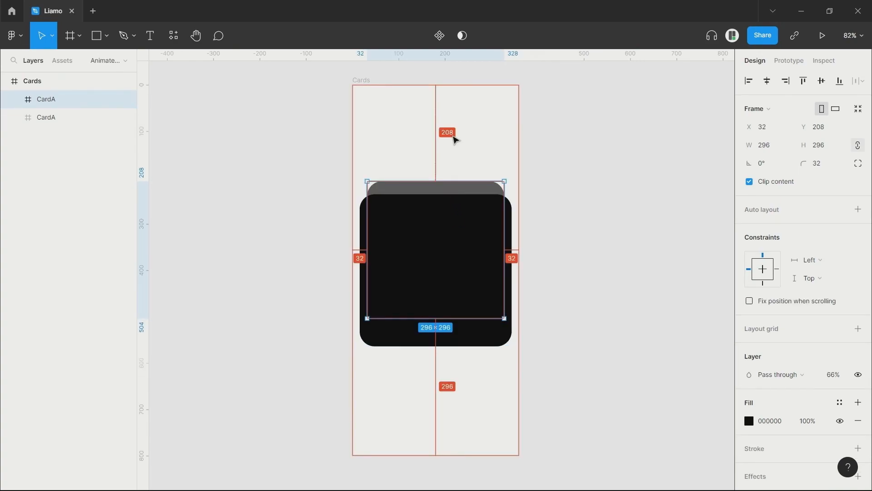
double_click(46, 99)
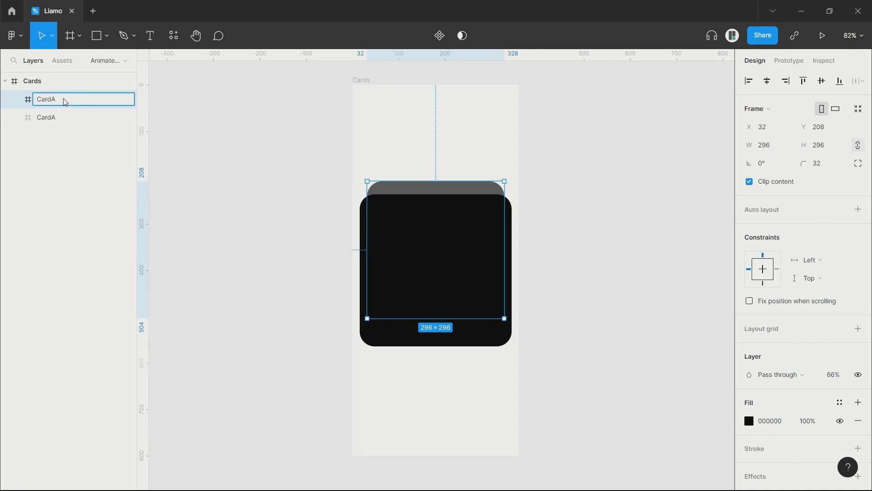
key("Return")
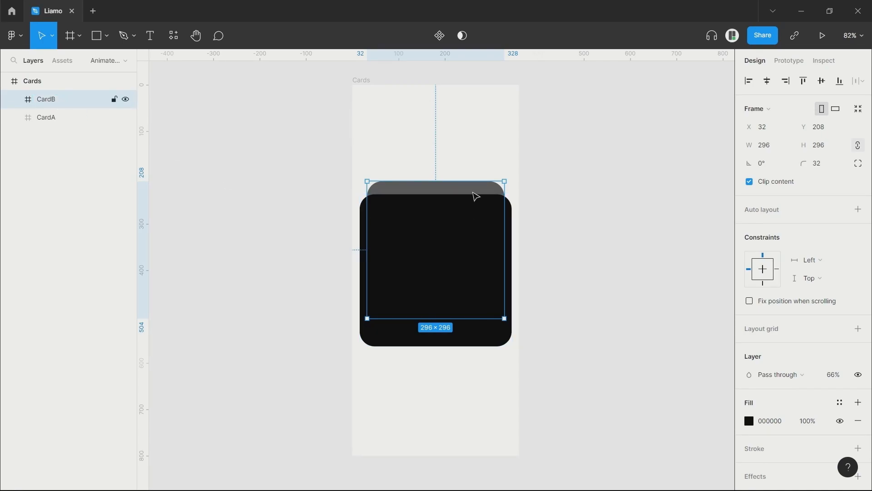
Duplicate CardB, placing the copy higher at about X 25, Y 164 with a layer opacity of 33%.
key("ctrl+d")
left_click_drag(426, 203, 441, 175)
left_click(835, 374)
type("33")
key("Return")
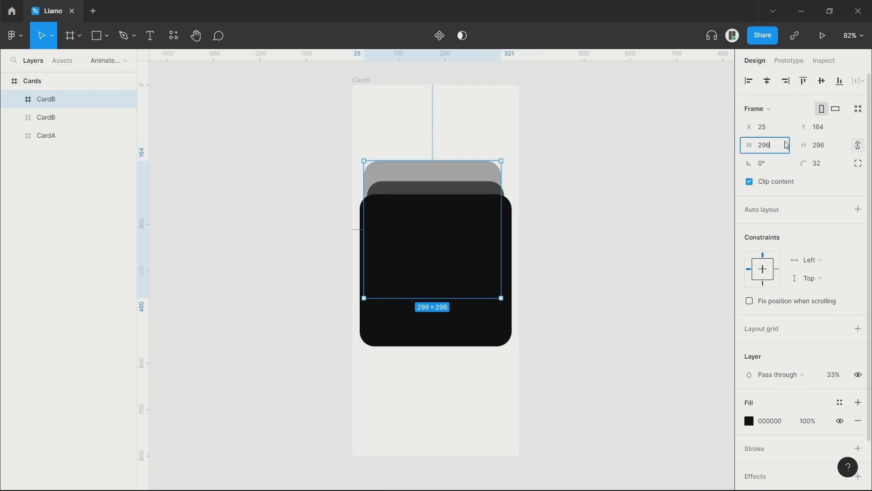
Shrink the new CardB copy to 264 × 264 and centre it horizontally at X 48, Y 186, directly in the Cards frame.
key("Return")
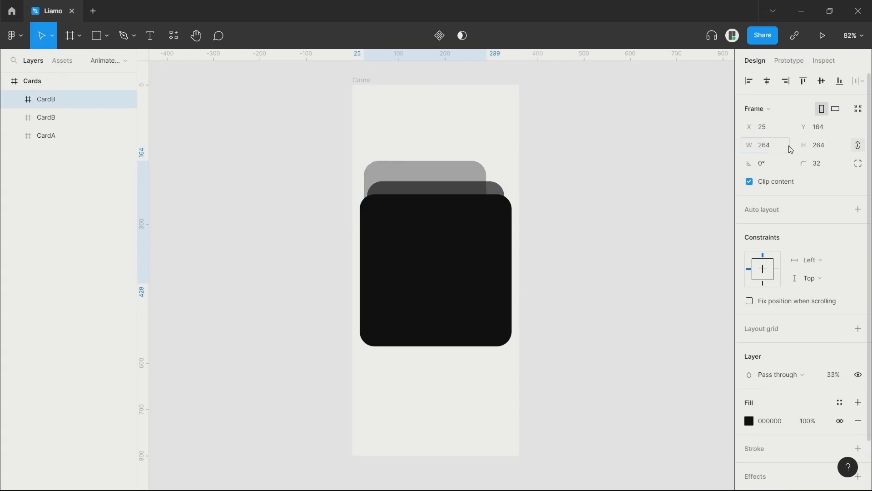
mouse_move(414, 178)
left_mouse_down()
mouse_move(432, 181)
mouse_move(428, 187)
left_mouse_up()
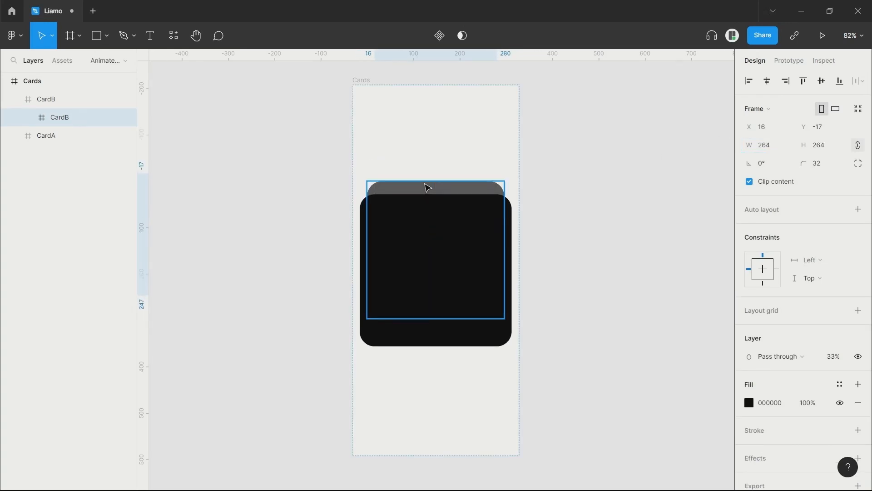
key("ctrl+z")
Rename the 264 × 264 copy as CardC.
double_click(66, 98)
left_click(75, 101)
type("C")
key("Return")
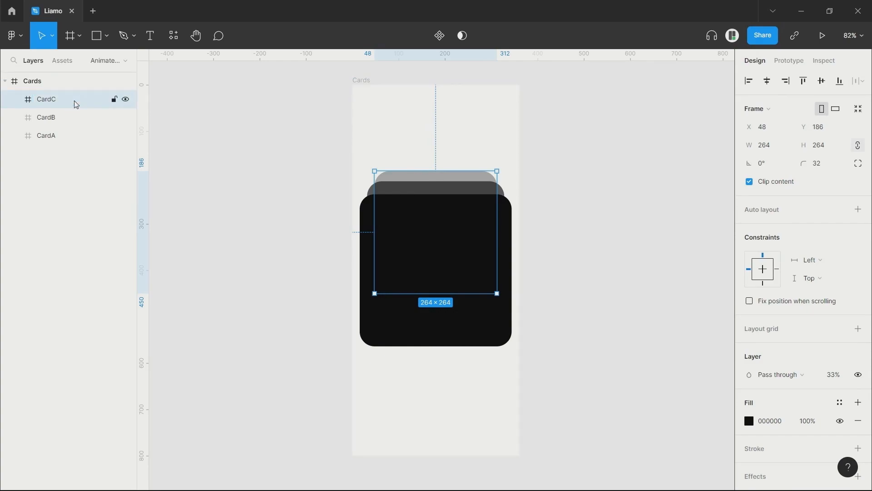
Reorder the layers so CardA is in front, CardB behind it and CardC at the back.
left_click(556, 248)
scroll(603, 214, "down", 1)
left_click(493, 188)
scroll(486, 188, "up", 5)
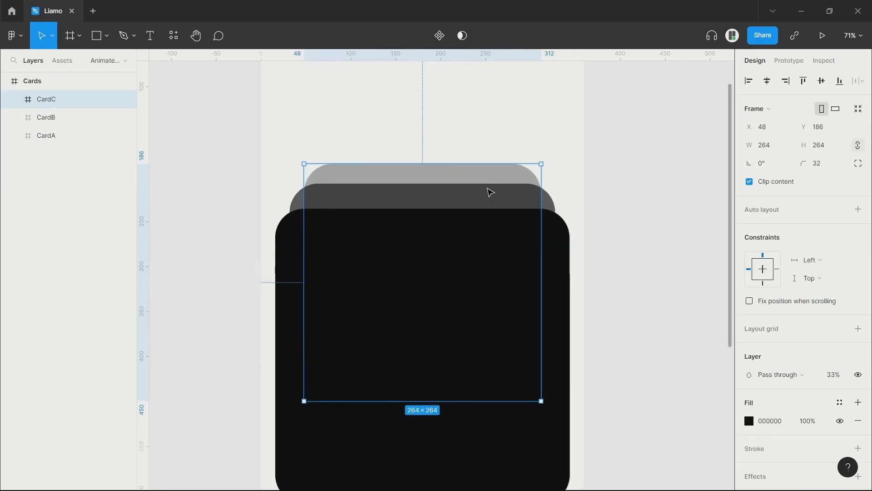
left_click(549, 204)
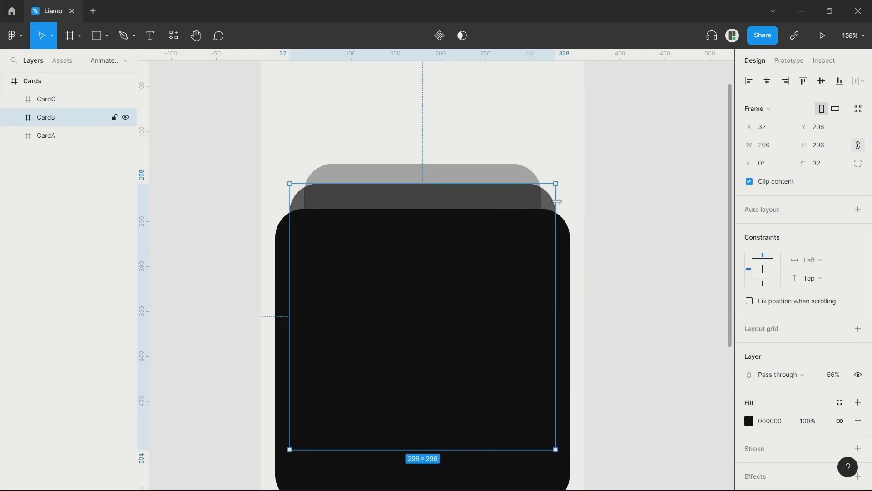
left_click_drag(54, 104, 68, 127)
Lower CardB so its upper edge sits 20 px above CardA's upper edge.
key("alt")
key("shift+Down")
key("Up")
key("Up")
key("alt")
Lower CardC to Y 201 so its upper edge sits 15 px above CardB's upper edge.
key("Tab")
key("alt")
key("alt")
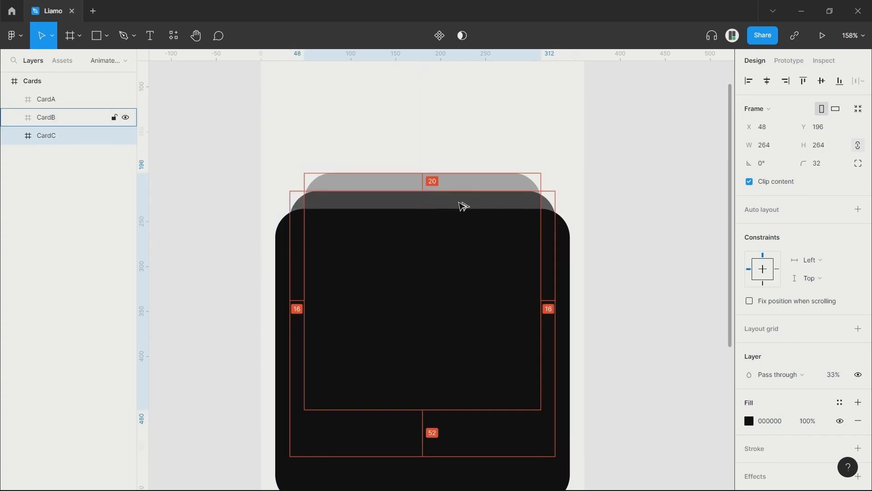
key("Down")
key("Down")
key("Down")
key("Down")
key("Down")
key("alt")
scroll(458, 202, "down", 3)
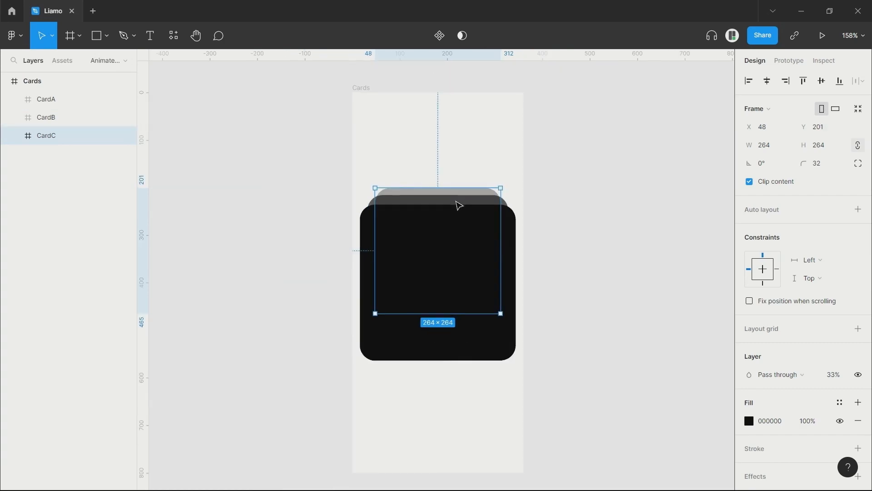
Duplicate CardC and rename the rearmost copy CardD.
scroll(458, 205, "down", 2)
key("ctrl+d")
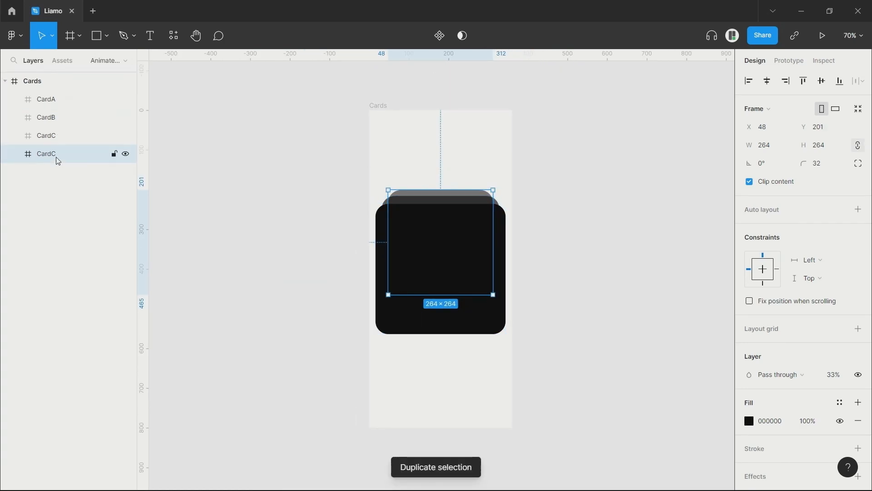
double_click(54, 154)
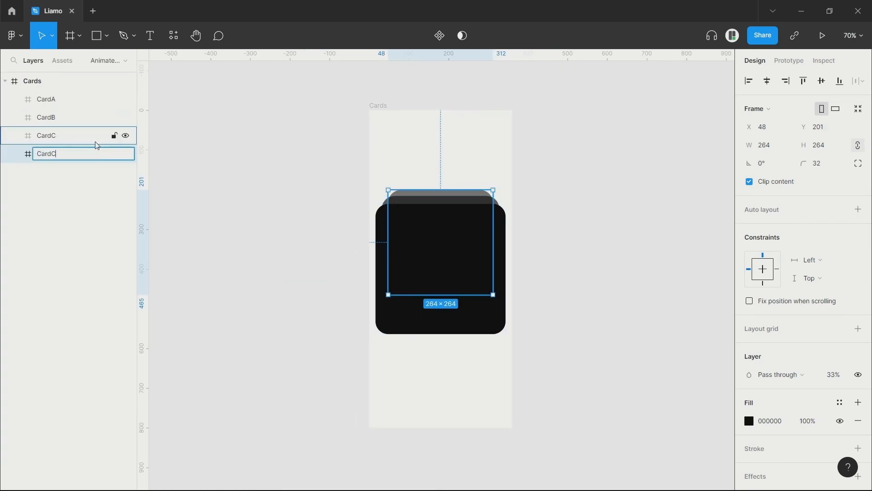
type("CardD")
key("Return")
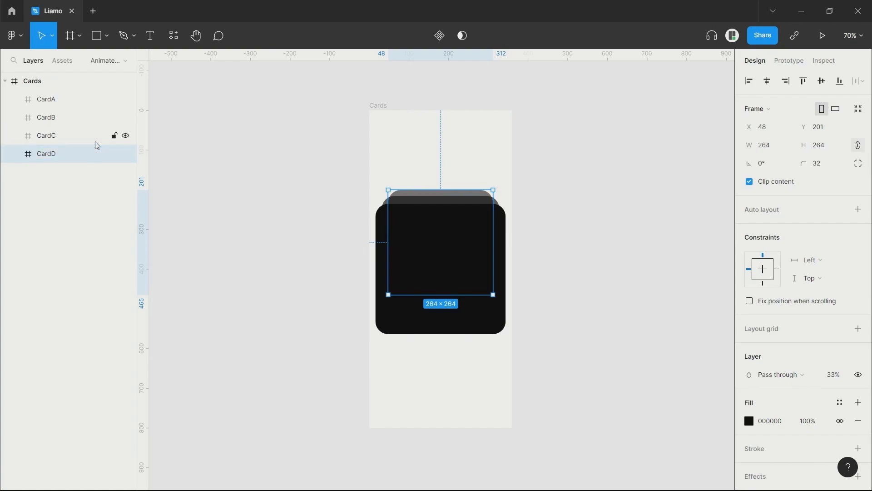
Select CardD and raise it 20 px to Y 181.
left_click(477, 208)
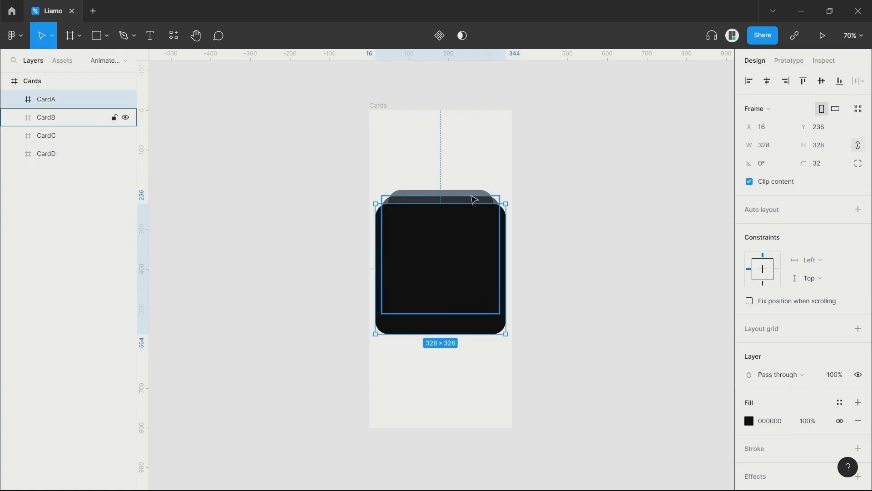
left_click(470, 191)
left_click(68, 155)
key("shift+Up")
key("shift+Up")
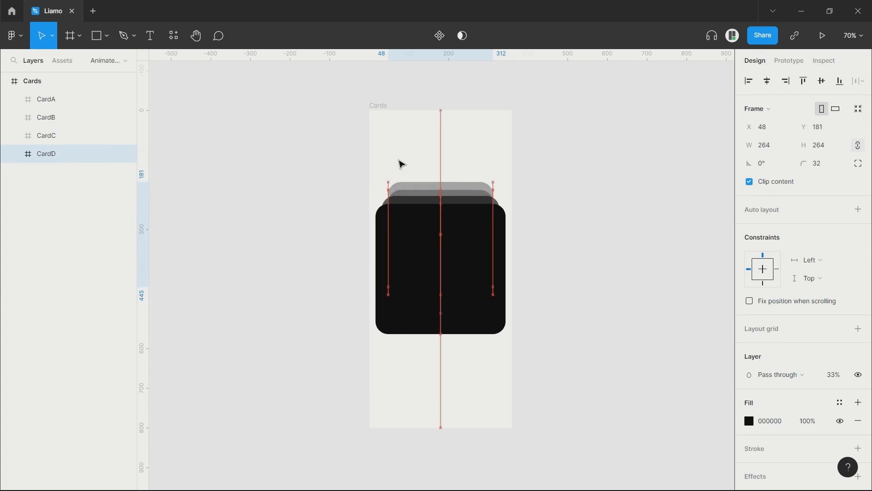
Reduce CardD by 32 to 232 × 232 and centre it horizontally at X 64, Y 191.
left_click(781, 145)
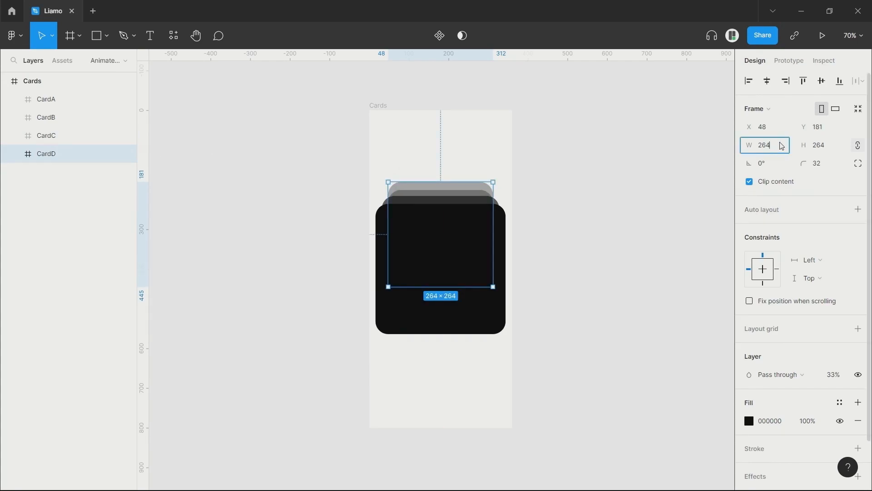
type("-32")
key("Return")
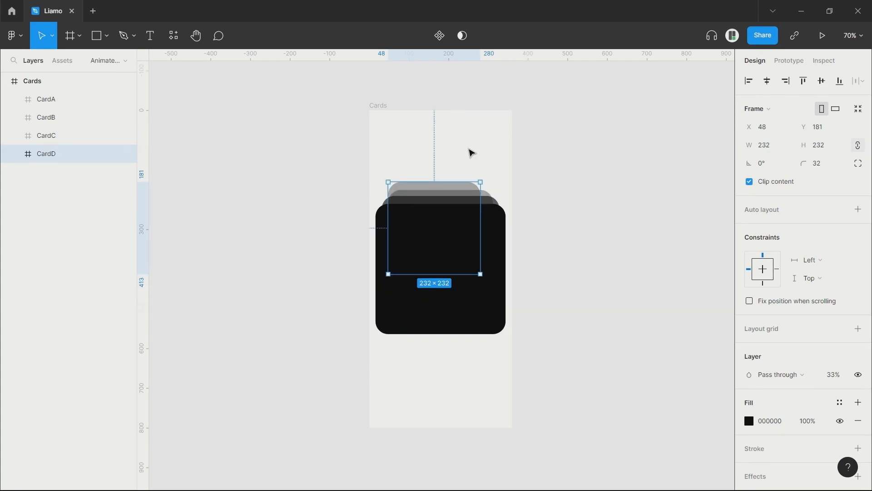
scroll(436, 206, "up", 5)
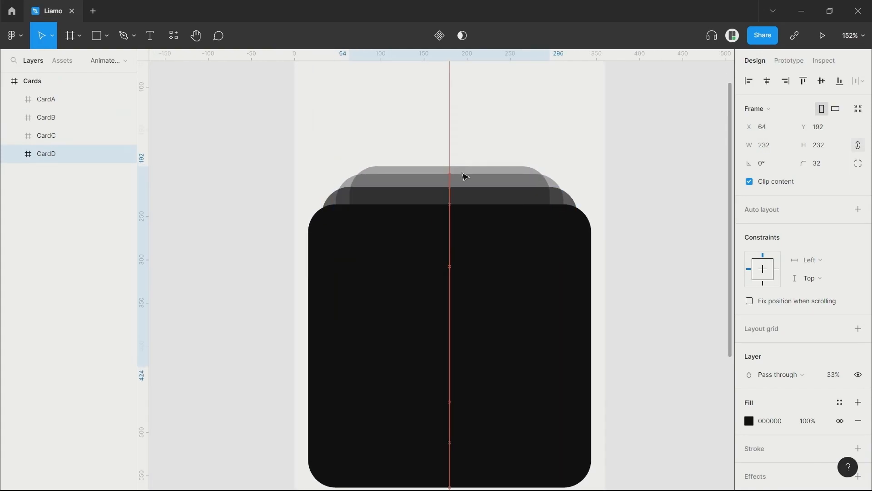
key("Up")
scroll(645, 202, "down", 4)
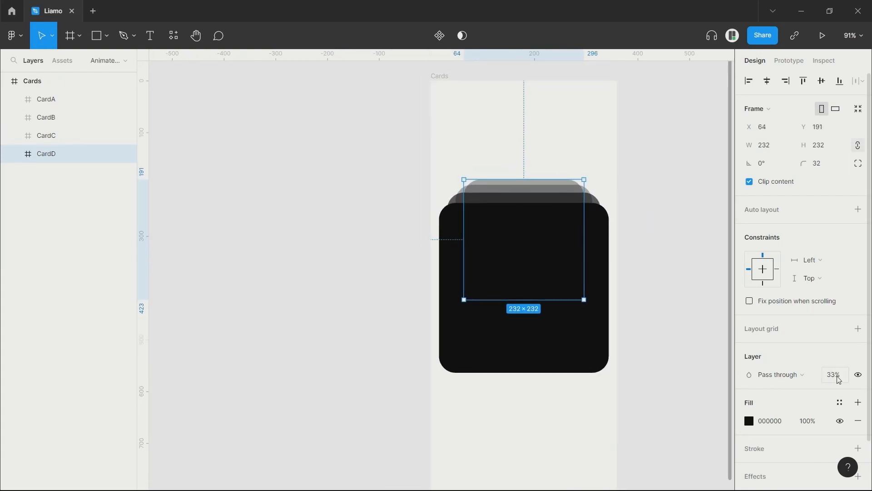
Set CardD's opacity to 0% and move all four cards down together to the vertical centre of the frame.
type("0")
key("Return")
left_click_drag(624, 161, 418, 370)
mouse_move(530, 272)
left_mouse_down()
mouse_move(539, 284)
mouse_move(530, 283)
left_mouse_up()
Duplicate the whole Cards frame beside the original.
scroll(620, 252, "down", 5)
scroll(621, 253, "right", 3)
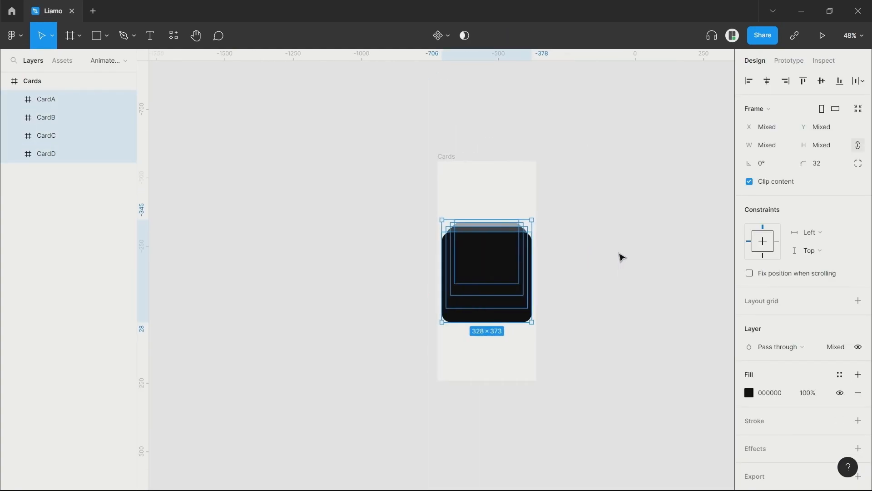
left_click(450, 148)
left_click(452, 156)
key("ctrl+d")
scroll(591, 286, "right", 3)
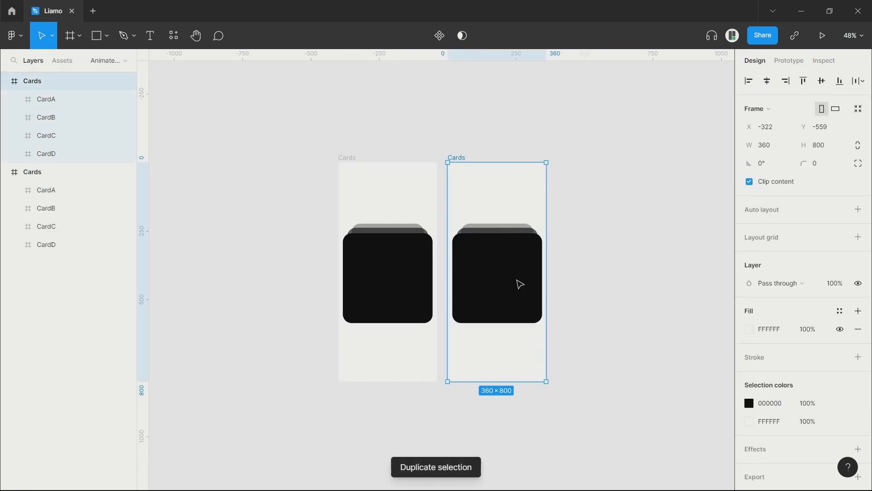
In the duplicate frame, rotate CardA to 30° and move it left completely out of the frame to X -474.03.
left_click(517, 284)
left_click_drag(549, 230, 518, 226)
key("shift+Left")
key("shift+Left")
key("shift+Left")
key("shift+Left")
key("shift+Left")
key("shift+Left")
key("shift+Left")
key("shift+Left")
key("shift+Left")
key("shift+Left")
key("shift+Left")
key("shift+Left")
key("shift+Left")
key("shift+Left")
key("shift+Left")
key("shift+Left")
key("shift+Left")
key("shift+Left")
key("shift+Left")
key("shift+Left")
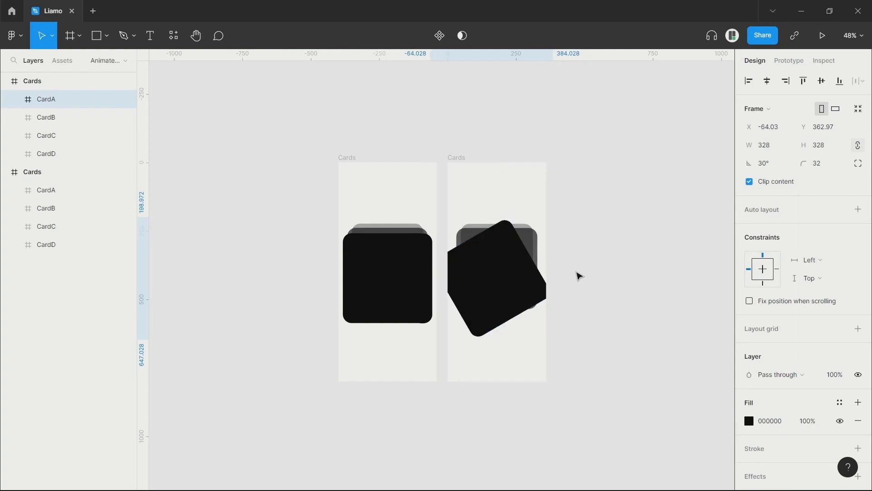
key("shift+Left")
key("shift+Left")
key("shift+Left")
key("shift+Left")
key("shift+Left")
key("shift+Left")
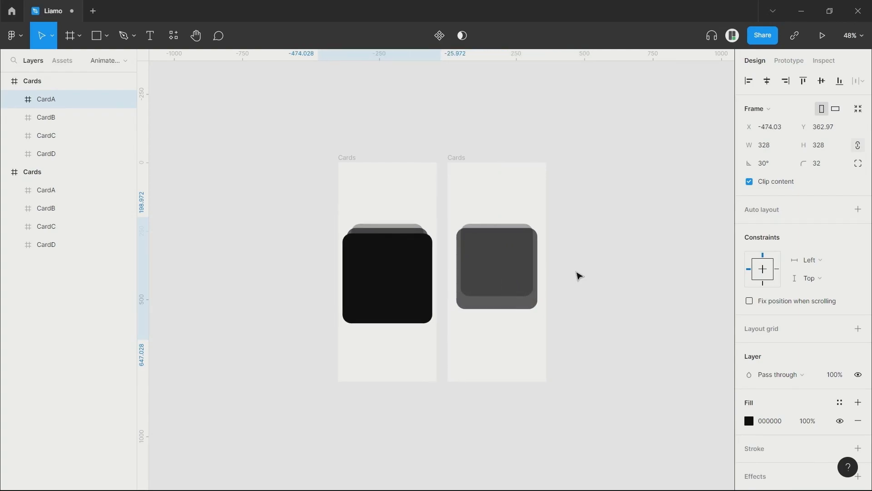
Match the duplicate frame's CardB to the original CardA: 328 × 328, full opacity and the same position in the frame.
scroll(577, 273, "up", 5)
left_click(402, 246)
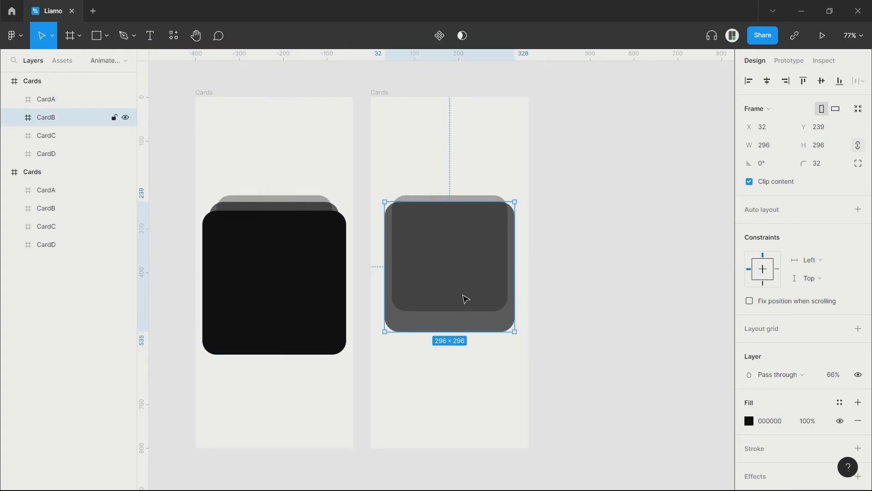
left_click(319, 261)
left_click(434, 243)
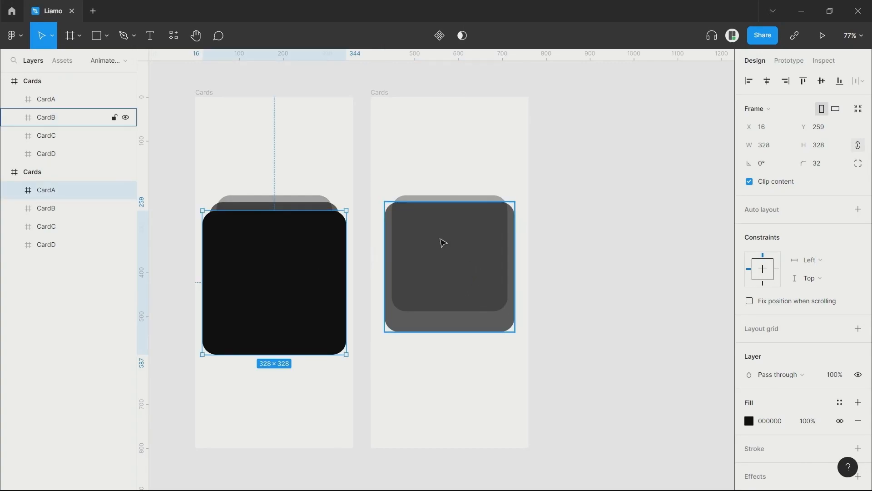
left_click(784, 148)
type("328")
key("Return")
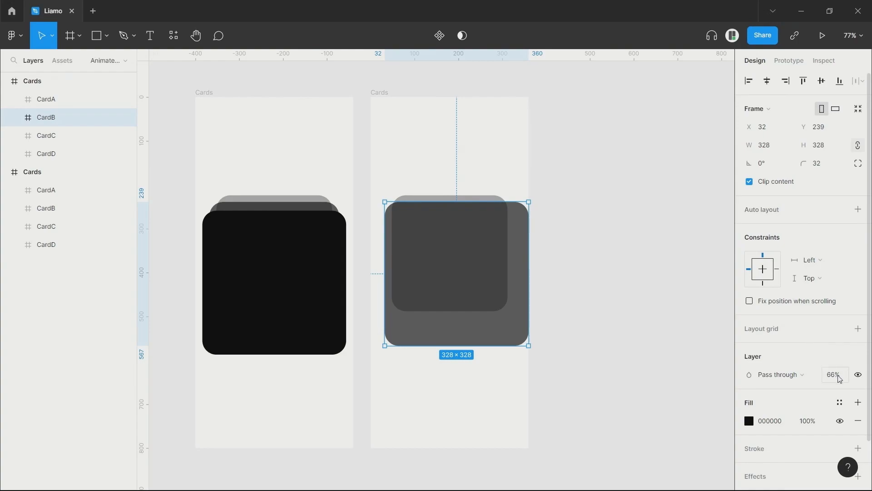
key("Return")
left_click_drag(463, 265, 458, 274)
Resize the duplicate frame's CardC to 296 × 296 and position it at X 32, Y 239, like the original CardB.
left_click(462, 207)
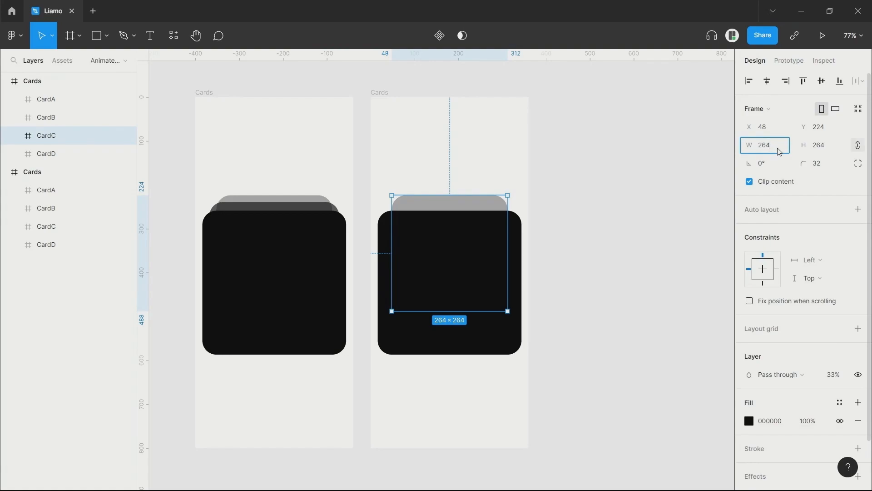
type("2")
key("Return")
mouse_move(463, 210)
left_mouse_down()
mouse_move(452, 211)
mouse_move(455, 216)
mouse_move(452, 208)
left_mouse_up()
left_click(304, 202)
key("alt")
left_click(403, 217)
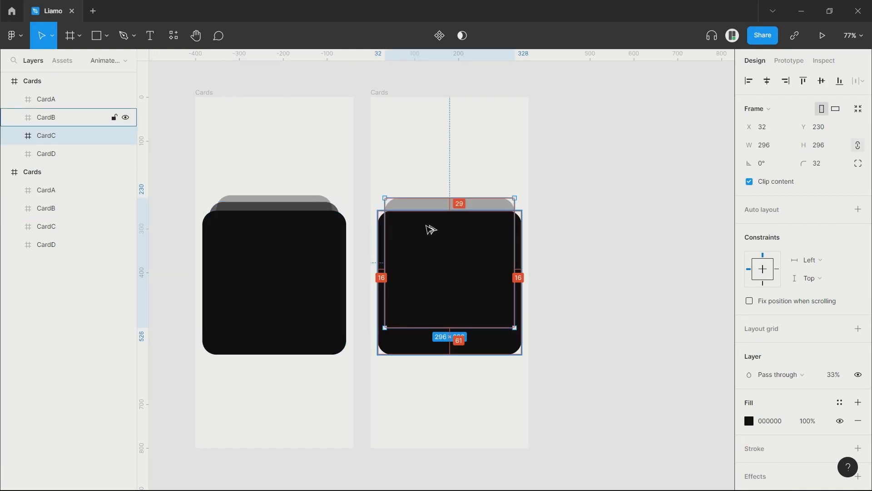
Set the layer opacity of the duplicate frame's CardC to 66%.
left_click(835, 376)
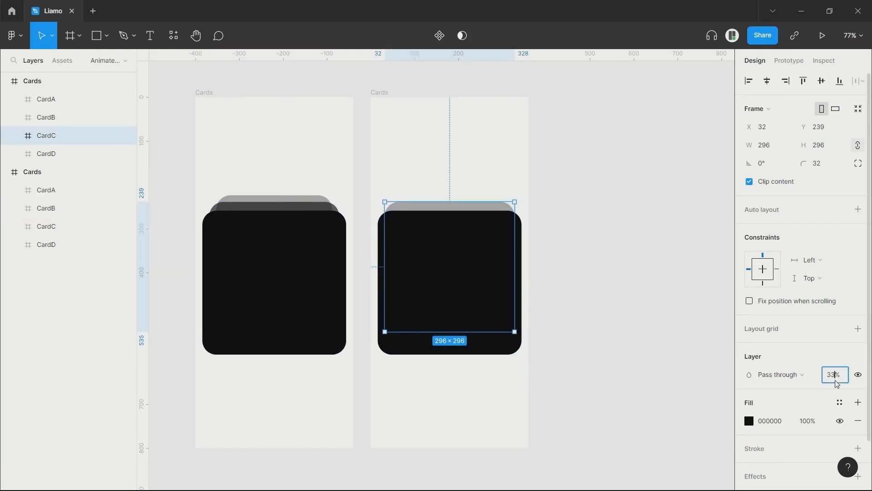
type("0")
key("Return")
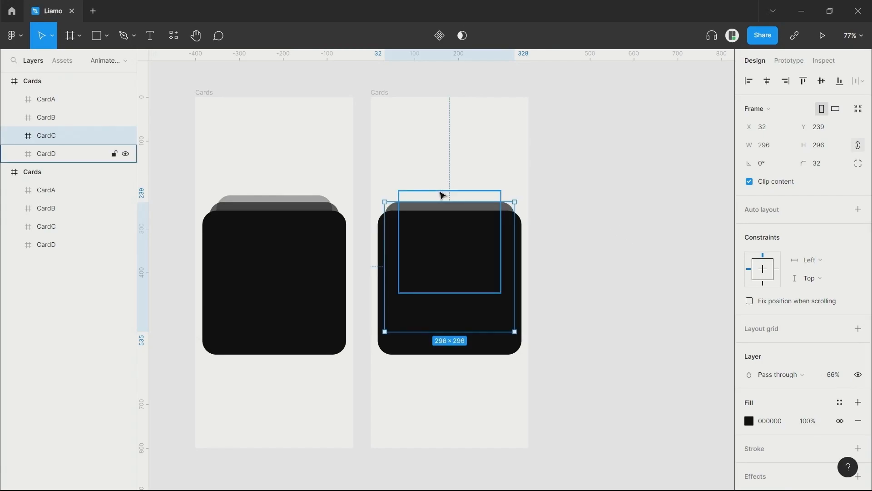
Resize the second frame's CardD to 264 × 264, set its layer opacity to 33% and position it at X 48, Y 224.
left_click(438, 192)
left_click(778, 149)
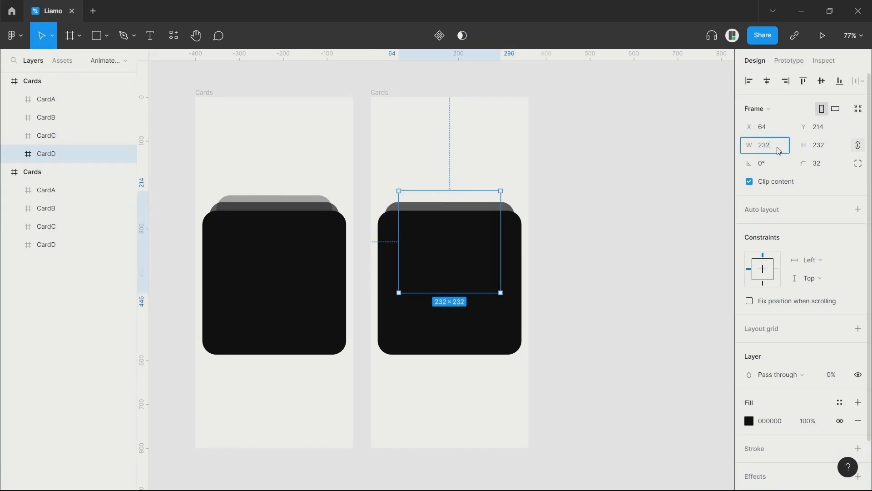
type("+32")
key("Return")
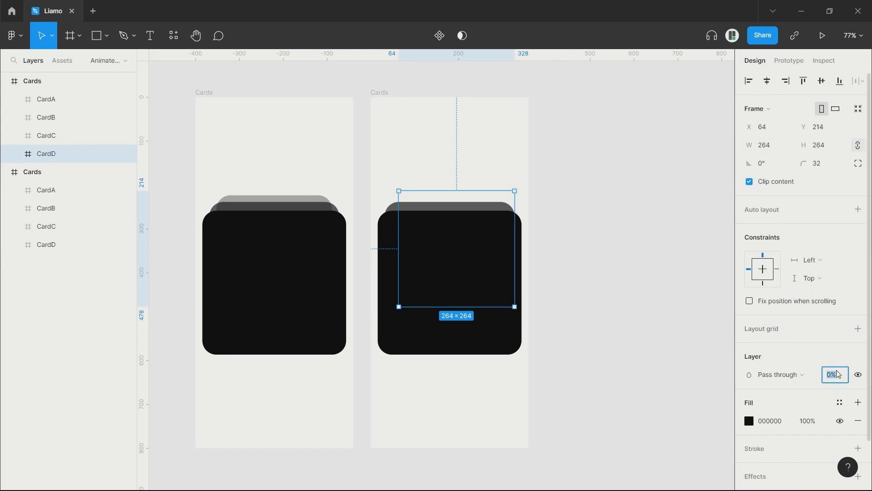
type("33")
key("Return")
left_click_drag(482, 204, 444, 210)
Duplicate the second frame's CardD, raise the copy to Y 184 and place it below CardD in the layer order.
key("ctrl+d")
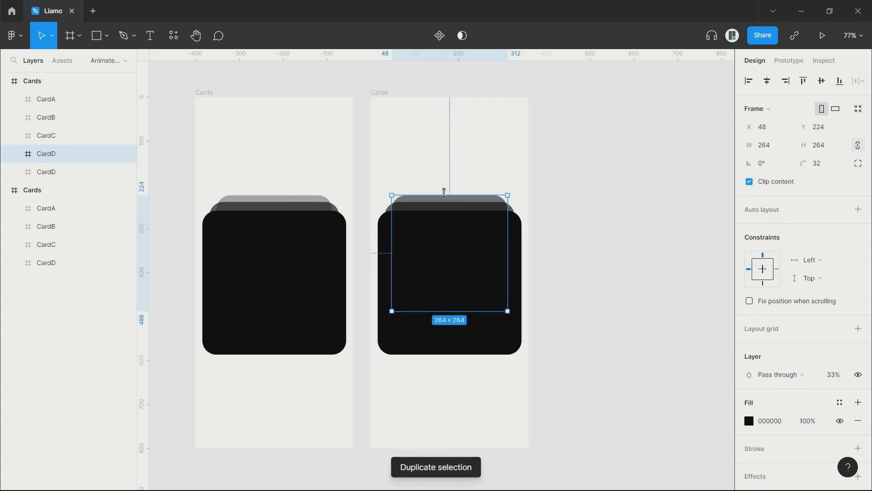
key("shift+Up")
key("shift+Up")
key("shift+Up")
key("shift+Up")
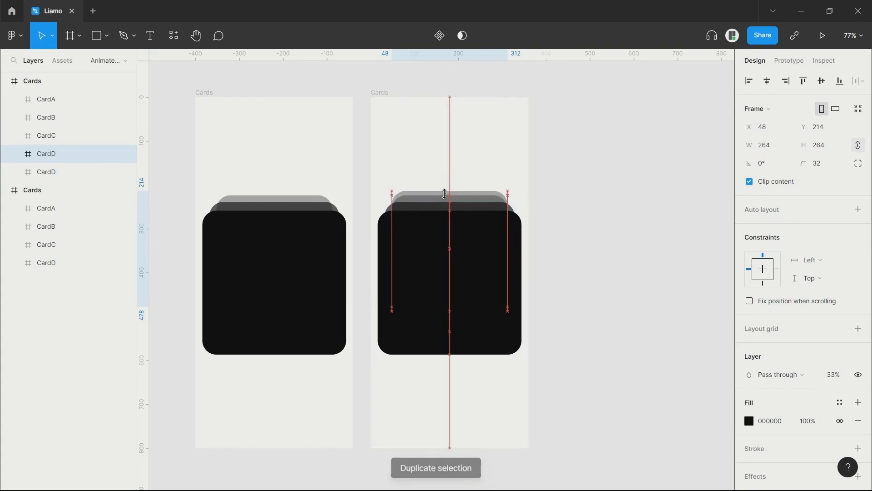
left_click_drag(54, 159, 55, 175)
Name the duplicated card layer at the back of the second frame CardE, correcting the initial entry CardF.
double_click(62, 174)
type("CardF")
key("Return")
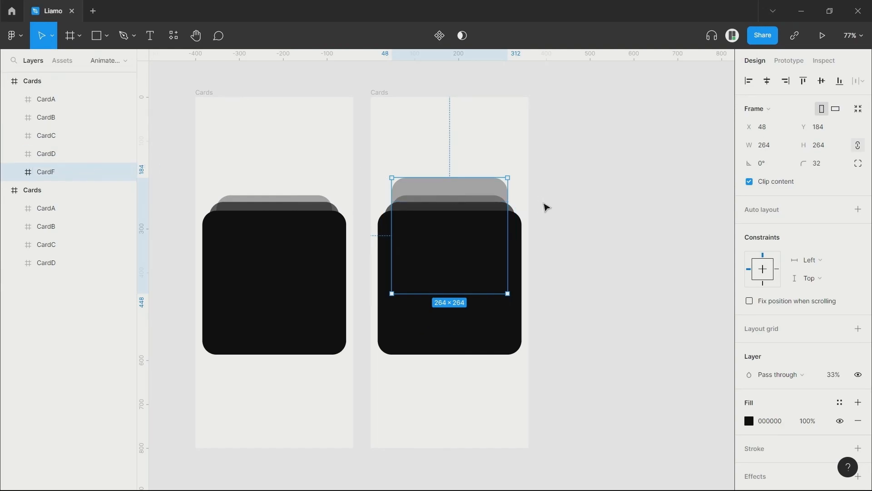
double_click(65, 176)
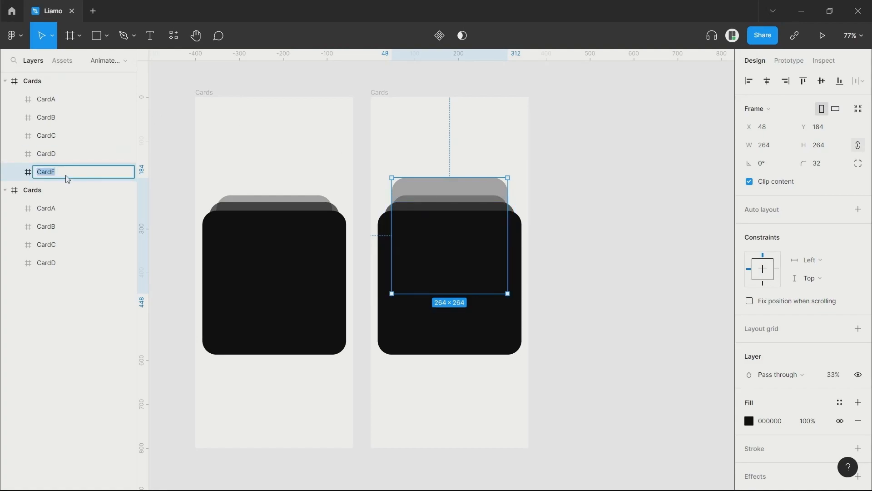
type("CardE")
key("Return")
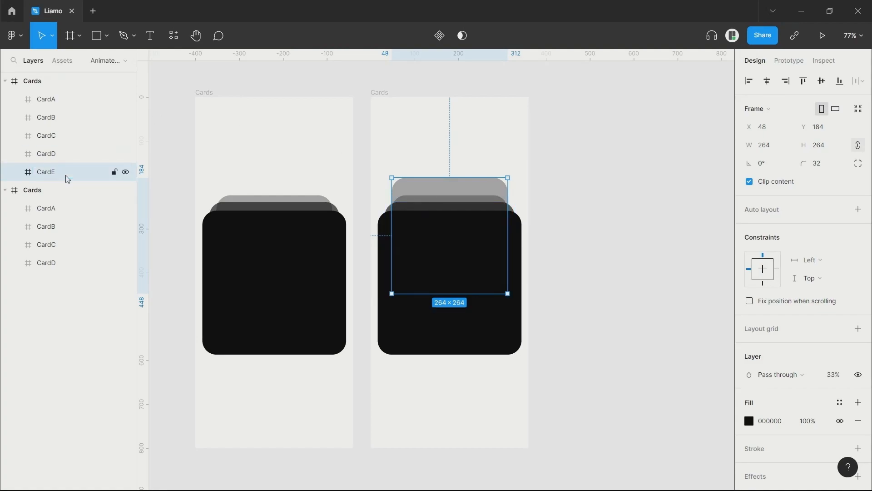
Resize CardE in the second frame to 232 × 232 and centre it horizontally at X 64.
left_click(554, 208)
left_click(470, 198)
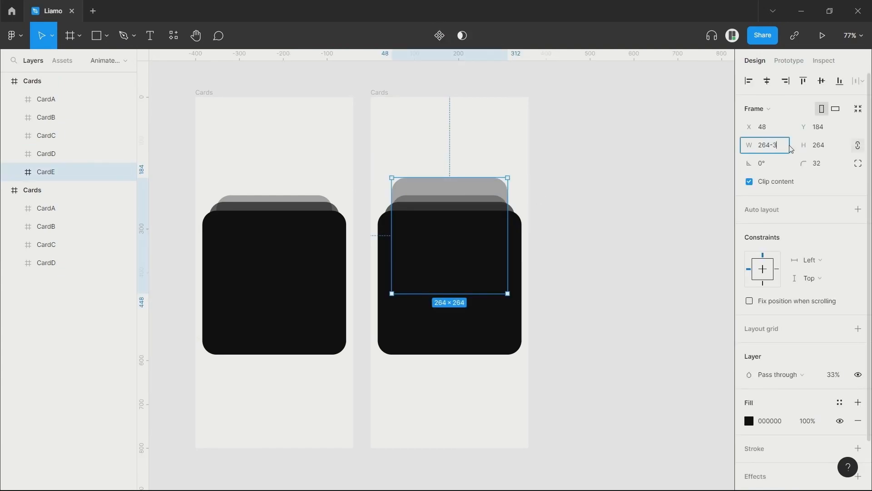
type("2")
key("Return")
left_click_drag(468, 193, 475, 199)
Move the second frame's CardE down to Y 214, matching the original CardD, and set its layer opacity to 0%.
scroll(473, 201, "up", 3)
key("alt")
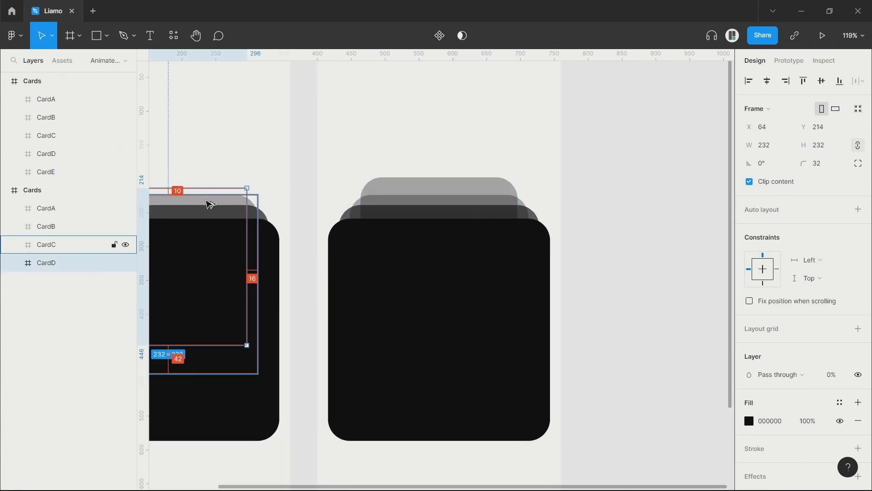
mouse_move(437, 204)
key("Down")
key("Down")
key("Down")
key("Down")
key("Down")
key("Down")
key("Down")
key("Down")
key("Down")
key("Down")
key("Down")
key("Down")
key("Down")
key("Down")
key("Down")
key("Down")
key("Down")
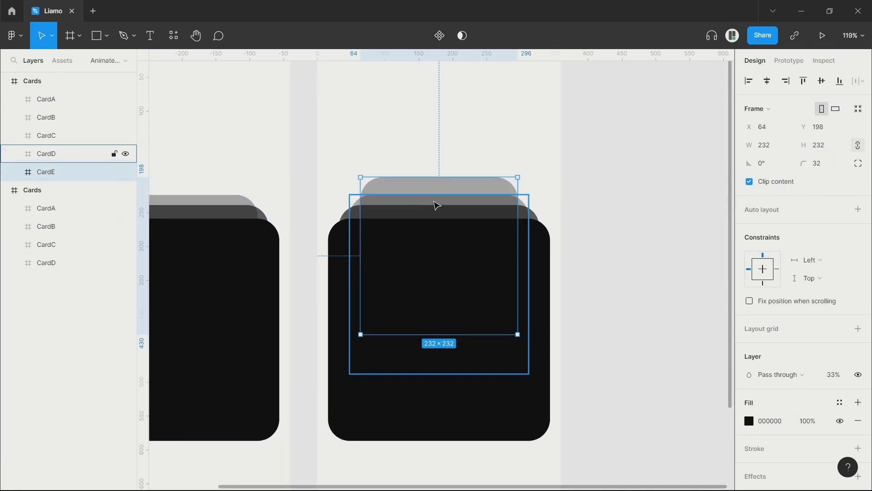
key("Up")
scroll(839, 345, "down", 2)
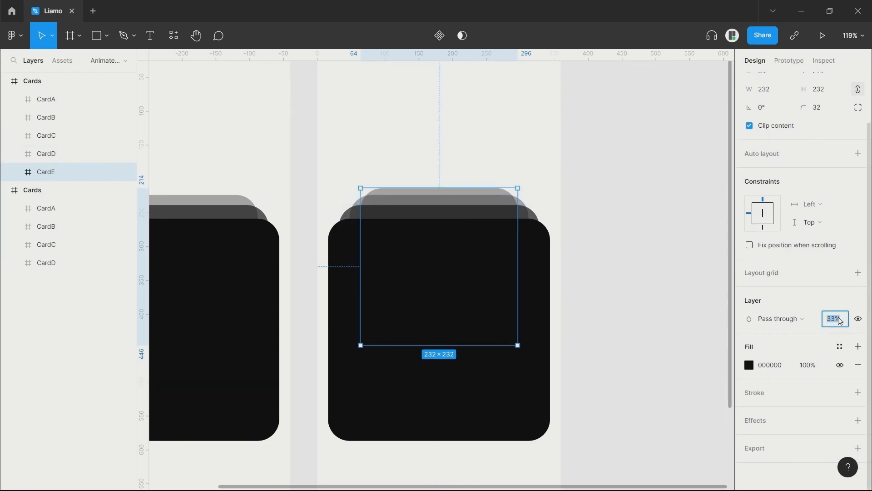
left_click(473, 203)
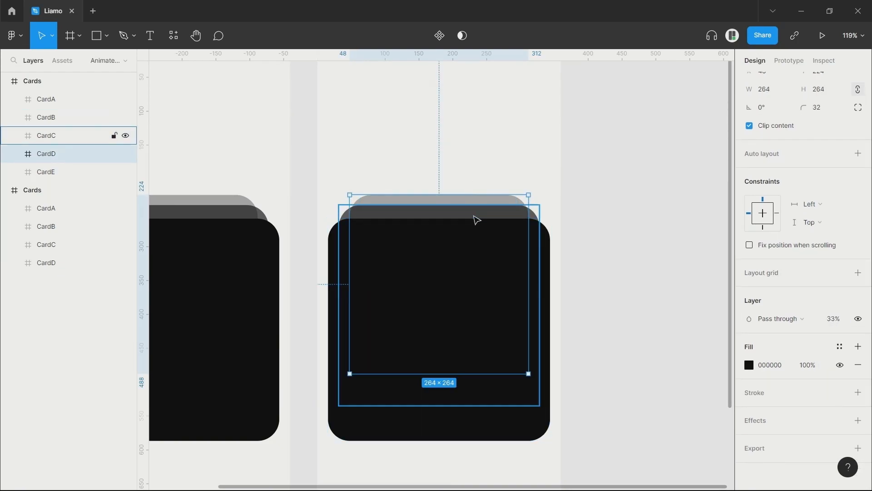
Duplicate the second Cards frame to create a third frame beside it.
key("shift+1")
left_click(547, 218)
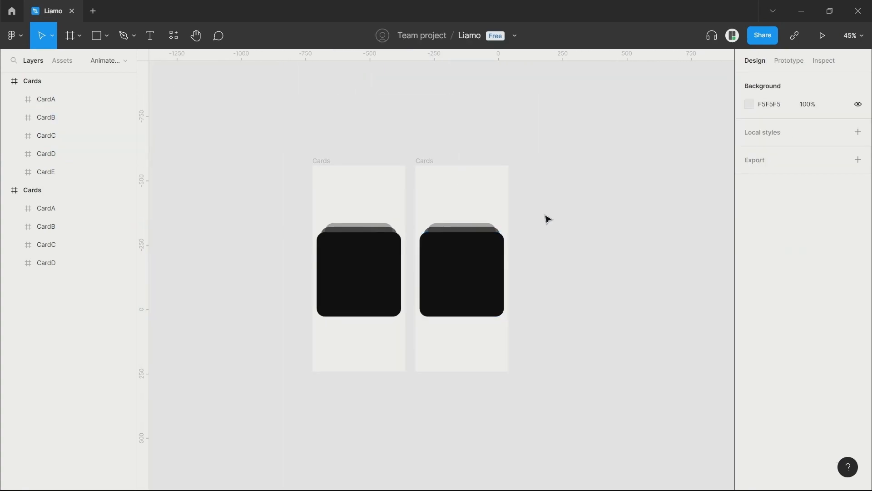
left_click(428, 168)
key("ctrl+d")
In the third frame, rotate CardB to 30° and move it left completely out of the frame to X -474.03.
left_click(597, 262)
left_click_drag(612, 229, 582, 219)
key("shift+Left")
key("shift+Left")
key("shift+Left")
key("shift+Left")
key("shift+Left")
key("shift+Left")
key("shift+Left")
key("shift+Left")
key("shift+Left")
key("shift+Left")
key("shift+Left")
key("shift+Left")
key("shift+Left")
key("shift+Left")
key("shift+Left")
key("shift+Left")
key("shift+Left")
key("shift+Left")
key("shift+Left")
key("shift+Left")
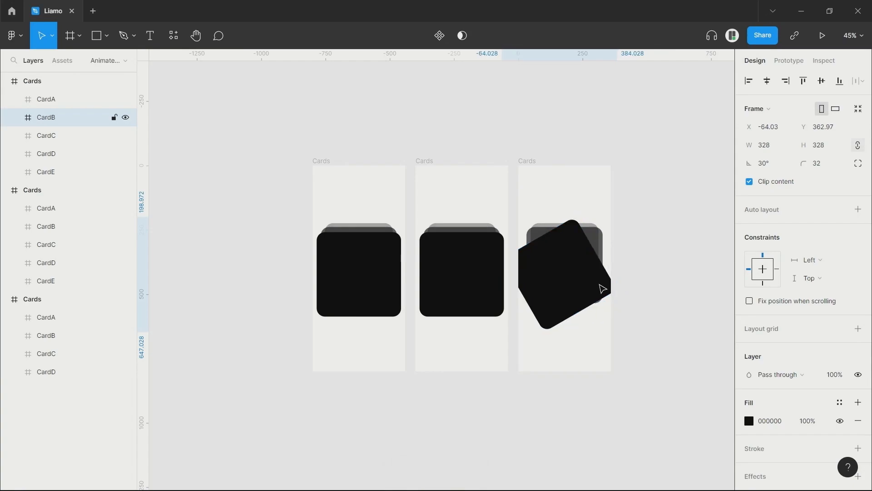
key("shift+Left")
key("shift+Left")
key("shift+Left")
key("shift+Left")
key("shift+Left")
key("shift+Left")
key("shift+Left")
key("shift+Left")
key("shift+Left")
key("shift+Left")
key("shift+Left")
key("shift+Left")
key("shift+Left")
key("shift+Left")
key("shift+Left")
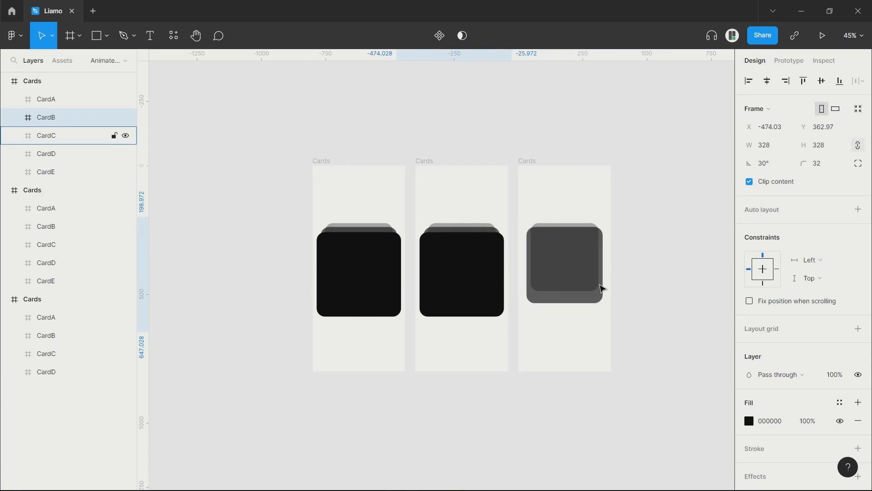
Resize the third frame's CardC to 328 × 328, position it at X 16, Y 259 and set its layer opacity to 100%.
scroll(602, 288, "up", 5)
left_click(538, 250)
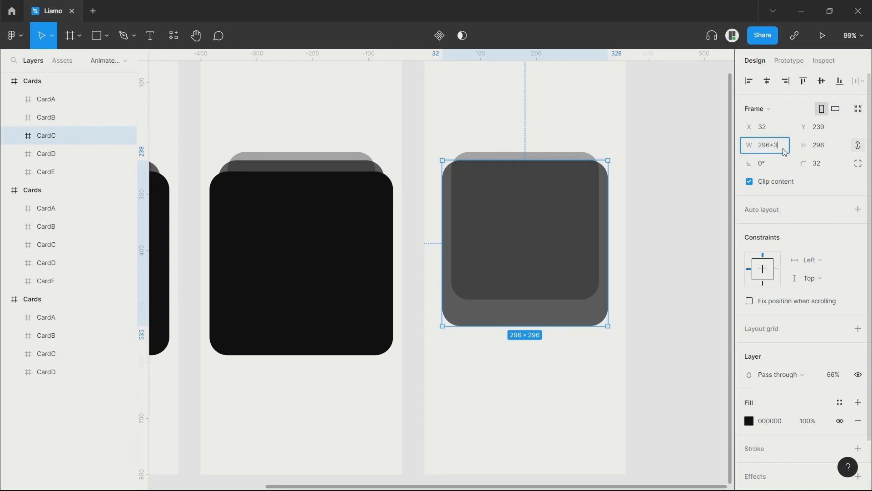
type("2")
key("Return")
left_click_drag(561, 207, 555, 221)
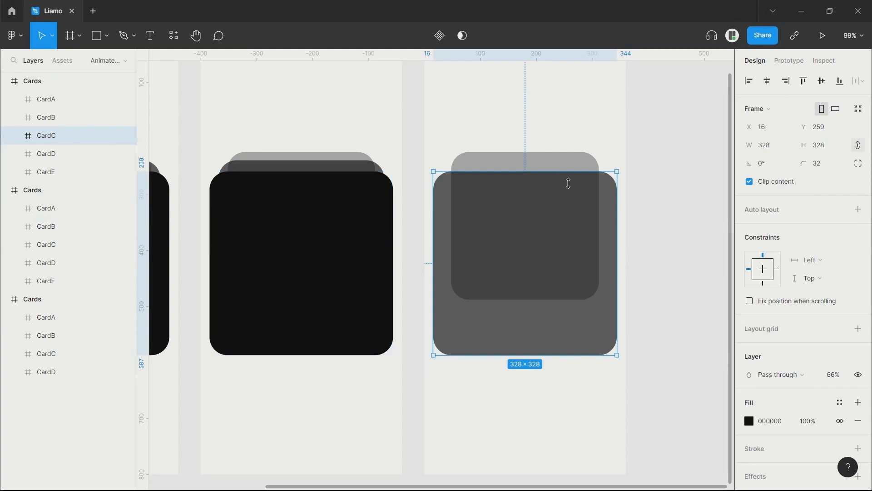
left_click(840, 379)
type("100")
key("Return")
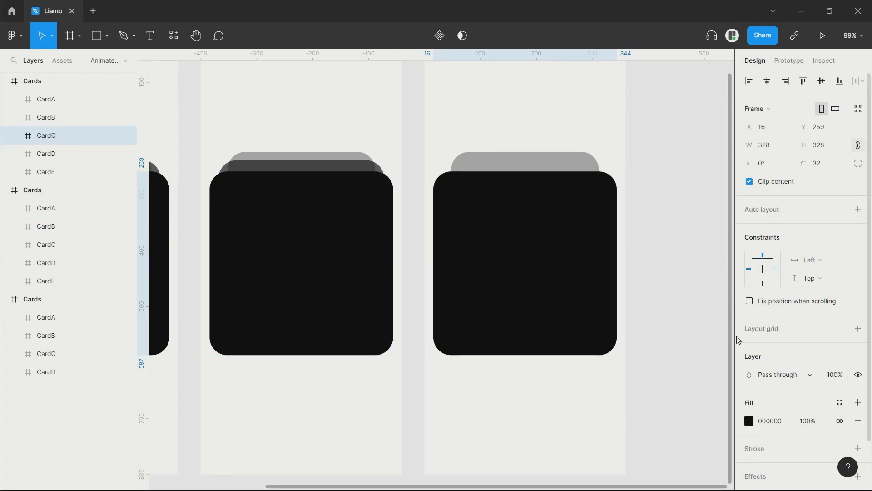
Resize the third frame's CardD to 296 × 296, position it at X 32, Y 239 and set its layer opacity to 66%.
left_click(524, 164)
left_click(781, 146)
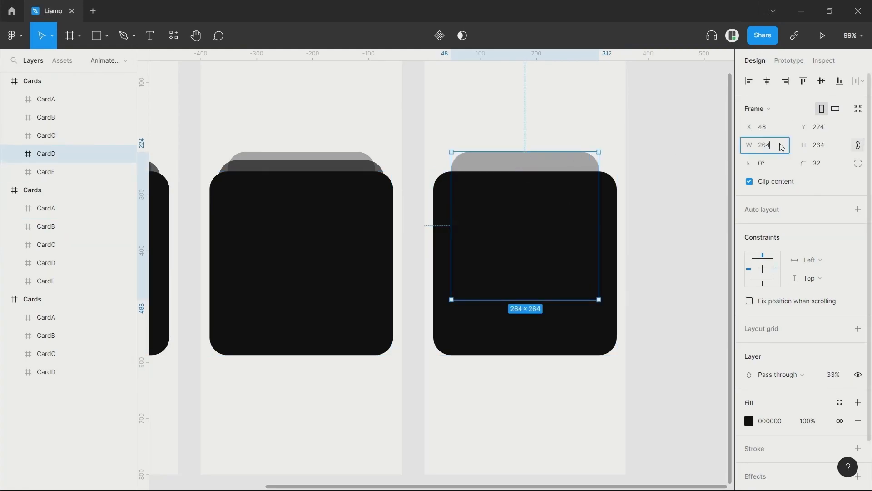
type("+32")
key("Return")
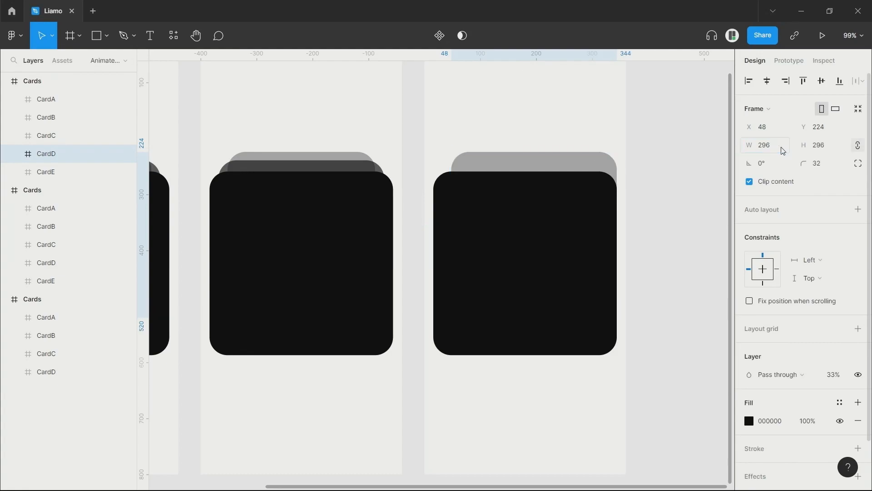
left_click(767, 82)
left_click_drag(561, 202, 560, 208)
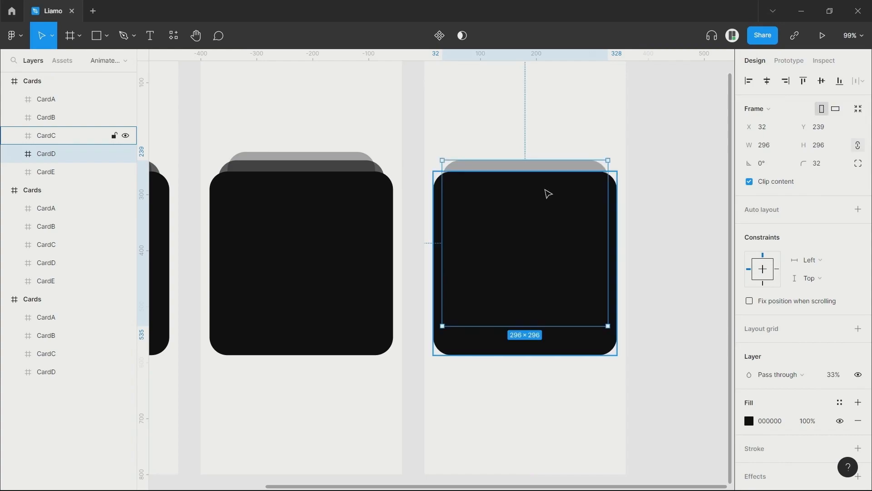
left_click(841, 379)
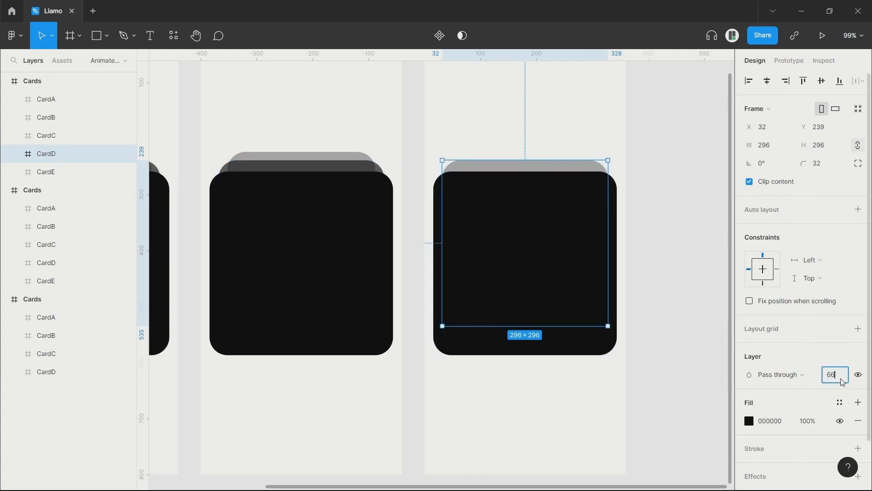
key("Return")
Resize the third frame's CardE to 264 × 264 and set its layer opacity to 33%.
left_click(567, 153)
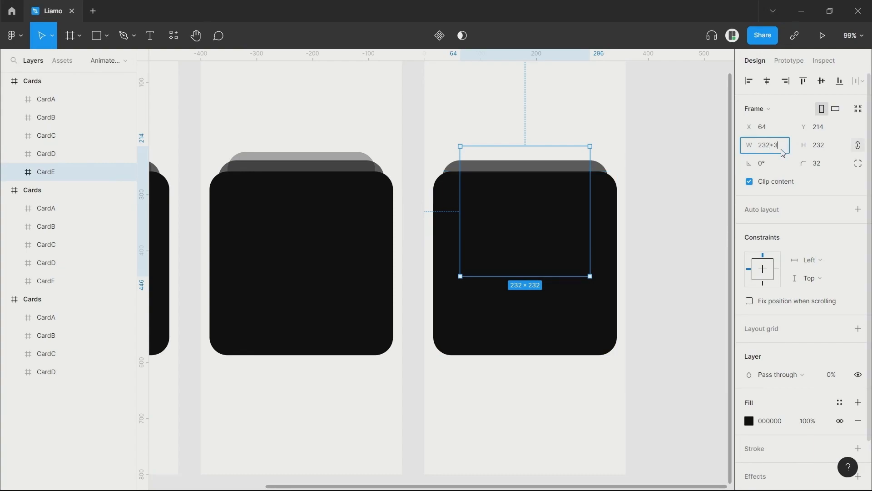
type("2")
key("Return")
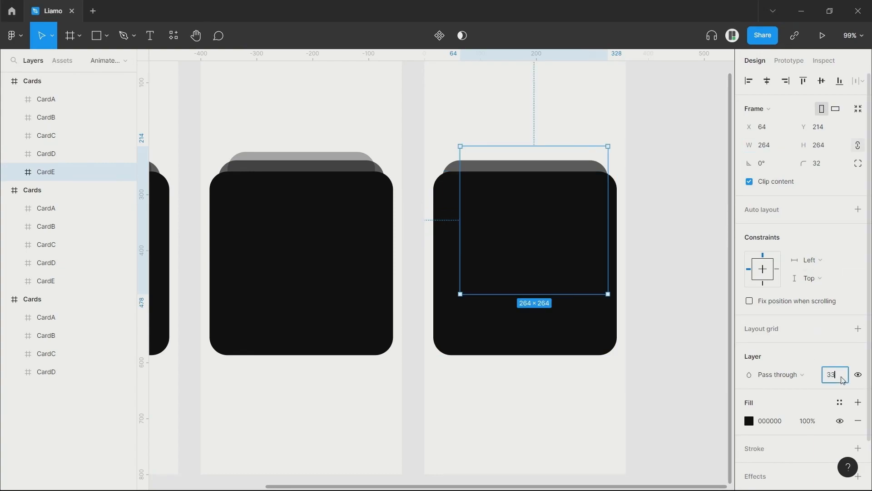
left_click(842, 380)
type("33")
key("Return")
Position the third frame's CardE at X 48, Y 224, like the rear visible card in the second frame.
left_click_drag(552, 171, 545, 172)
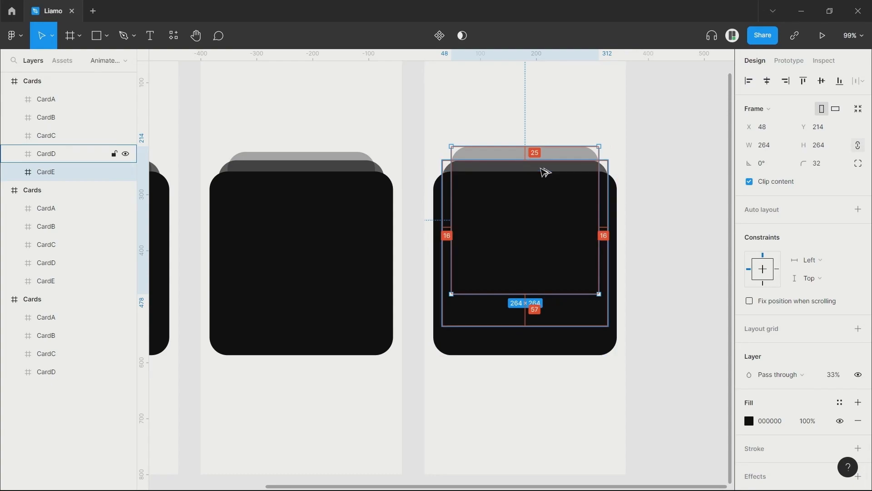
key("Escape")
left_click(326, 158)
left_click(498, 156)
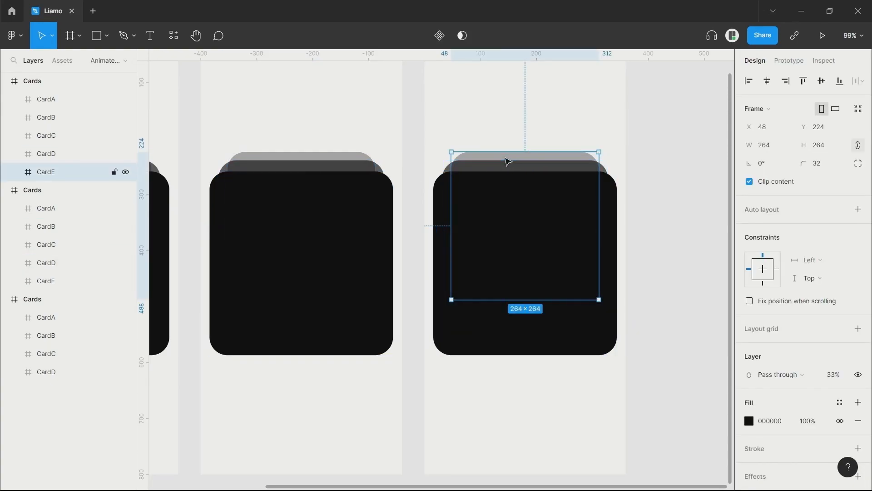
key("Escape")
Compare the sizes and positions of the stacked cards across the three Cards frames.
scroll(661, 158, "down", 5)
scroll(471, 144, "up", 4)
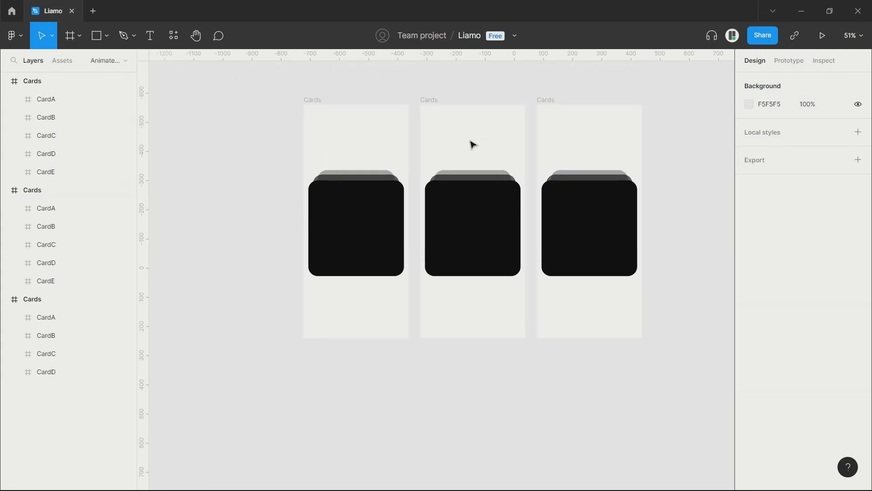
scroll(523, 188, "down", 2)
left_click(598, 194)
left_click(605, 188)
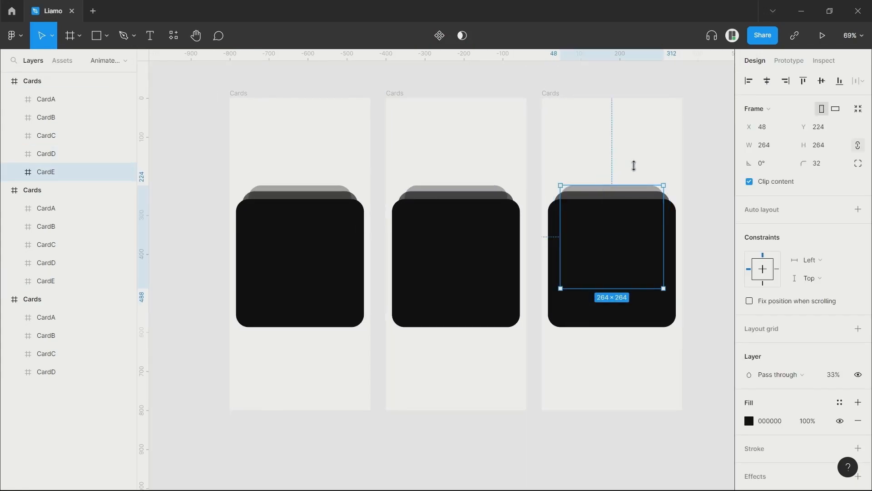
left_click(645, 157)
left_click(647, 226)
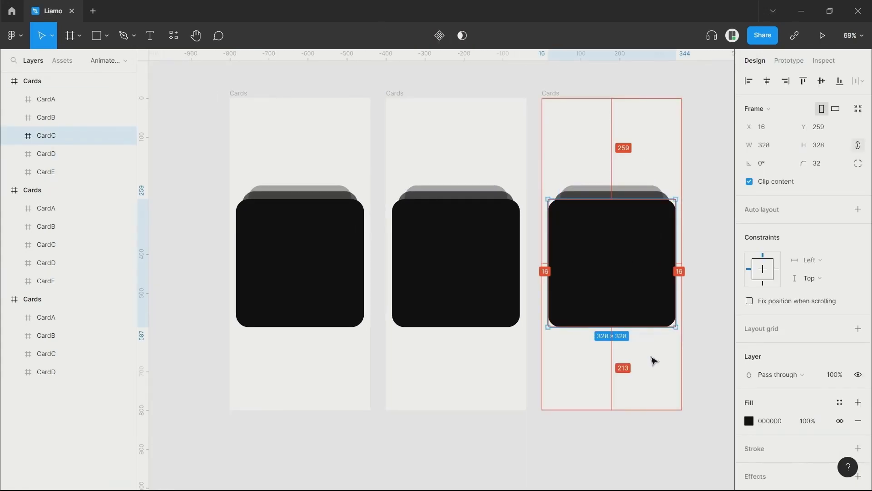
left_click(482, 293)
left_click(336, 293)
left_click(423, 365)
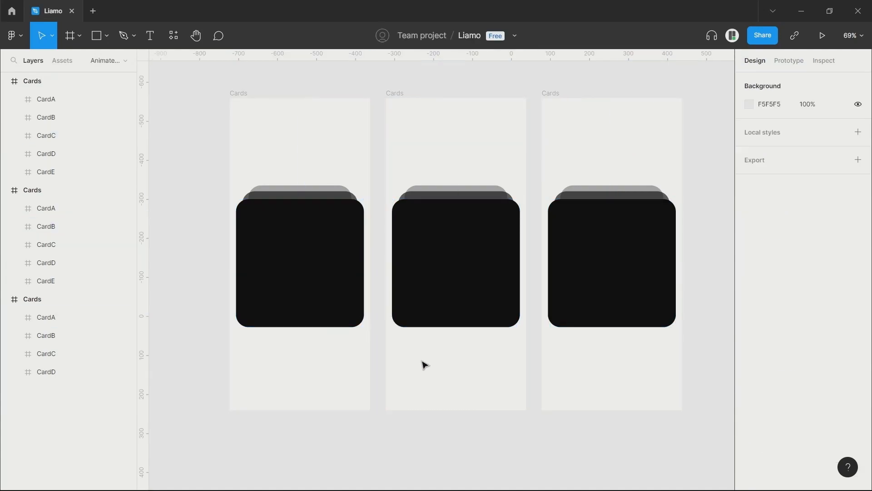
Link the first frame's CardA to the second Cards frame with an On drag interaction using Smart animate and Linear easing.
scroll(425, 364, "down", 2)
left_click(340, 314)
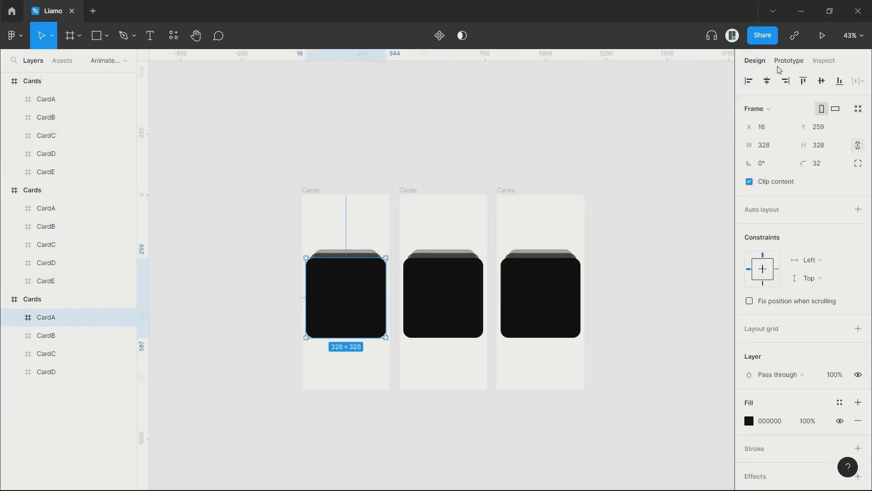
left_click(785, 62)
left_click_drag(386, 298, 404, 299)
left_click(635, 132)
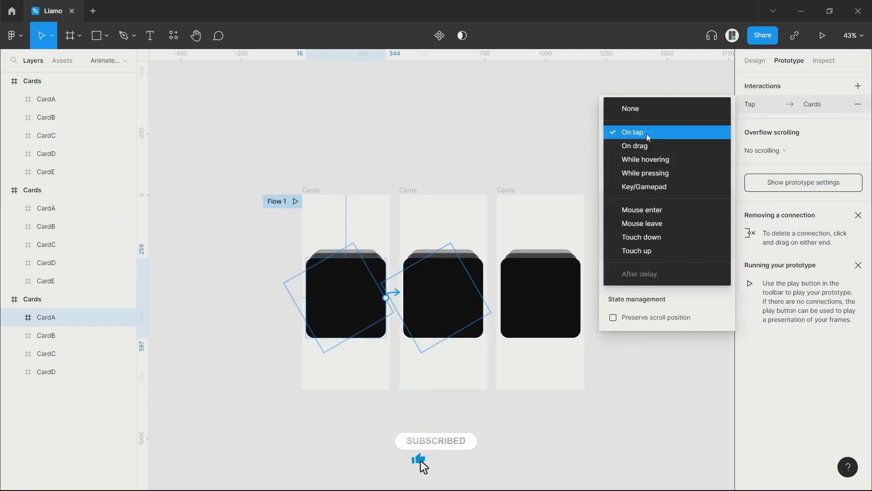
left_click(636, 144)
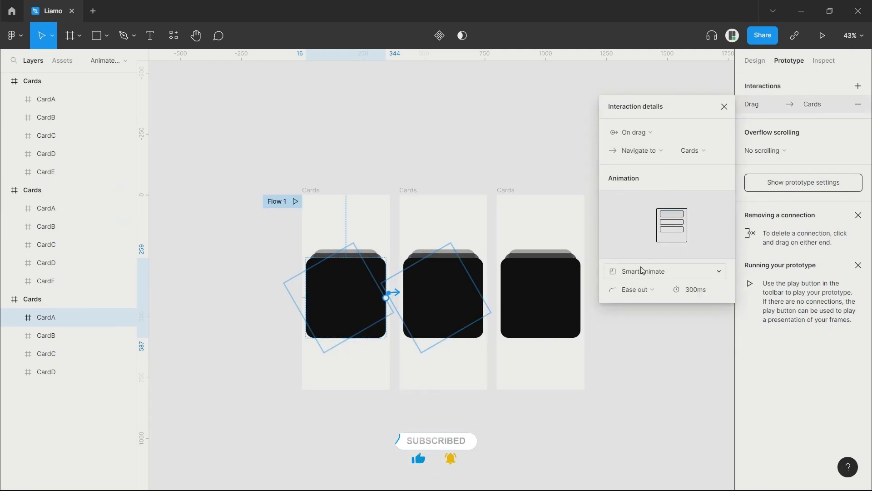
left_click(652, 290)
left_click(639, 253)
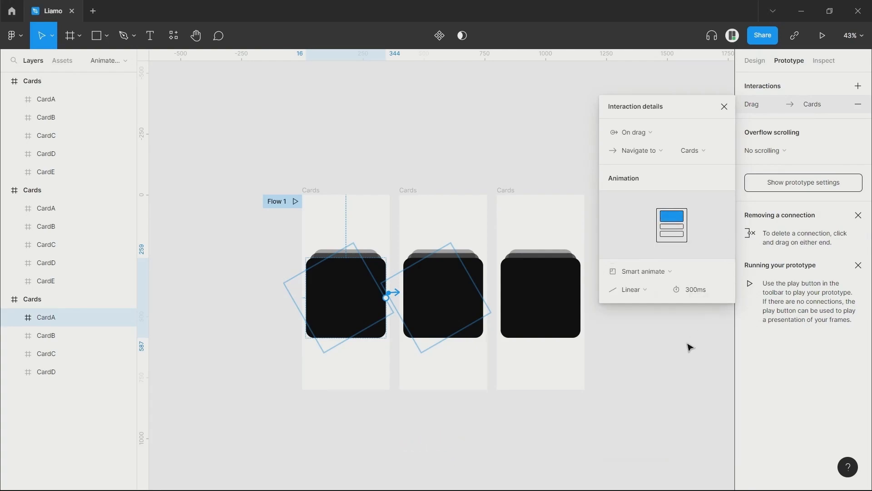
left_click(689, 347)
Link the second frame's CardB to the third Cards frame with an On drag interaction.
left_click_drag(483, 298, 499, 293)
left_click(668, 130)
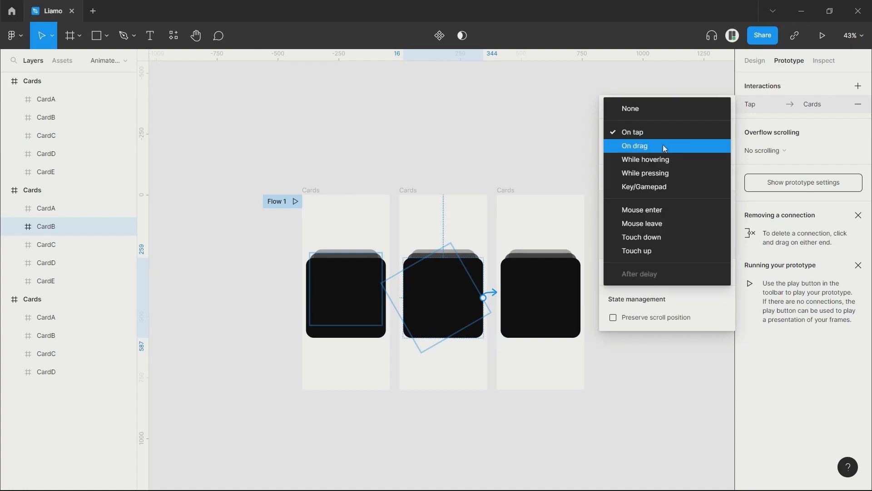
left_click(657, 145)
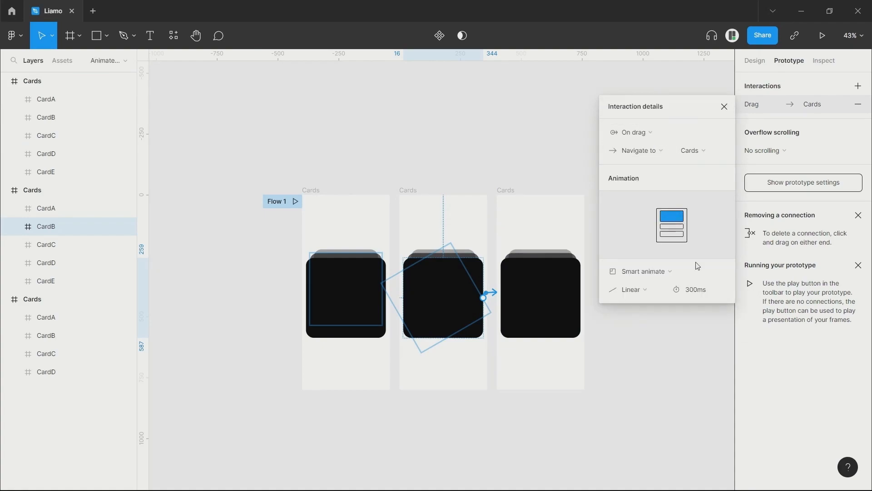
left_click(655, 357)
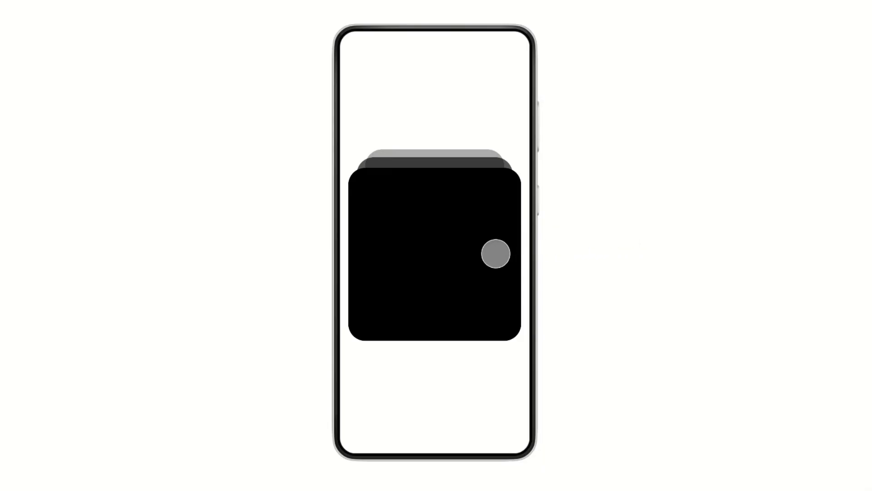
Test the running prototype by swiping the front cards to the left.
left_click_drag(428, 254, 380, 254)
left_click_drag(453, 249, 254, 251)
left_click_drag(450, 251, 381, 269)
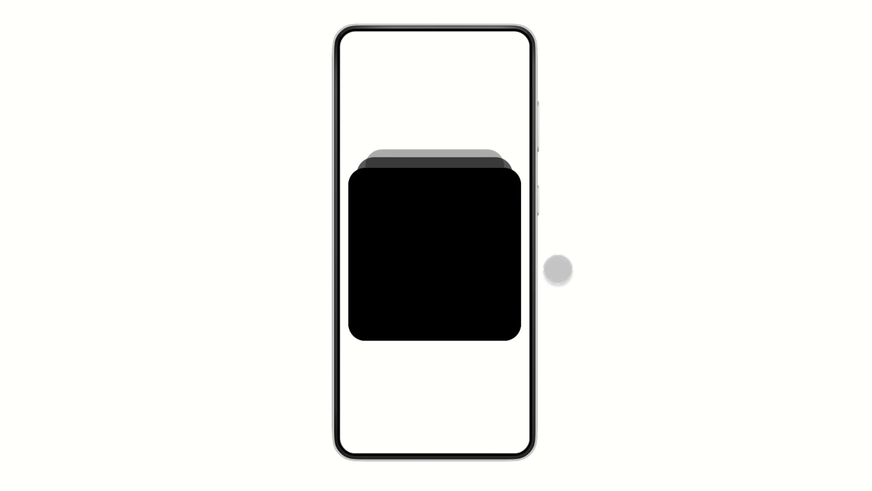